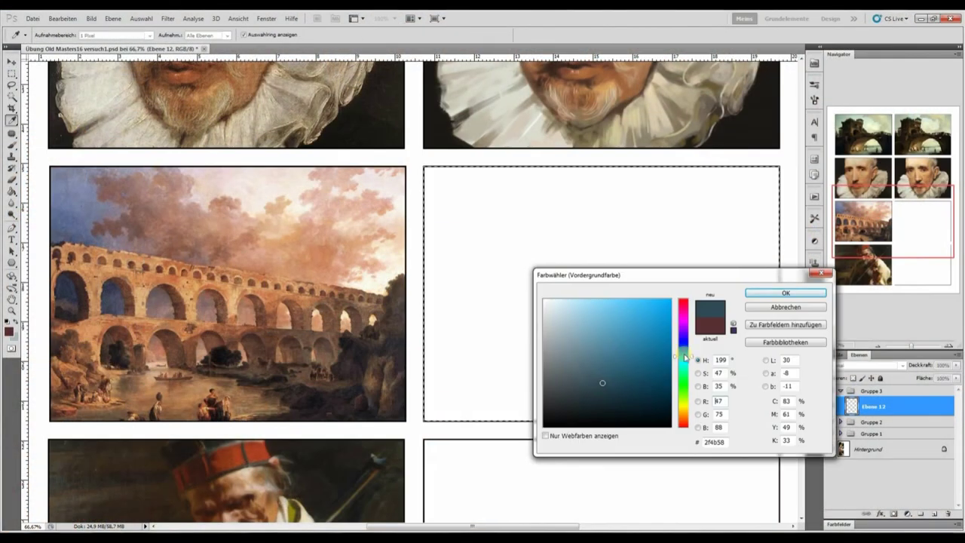
Sketch the ochre aqueduct deck line and first arch over the dark blue panel.
mouse_move(426, 248)
mouse_down()
mouse_move(776, 298)
mouse_move(426, 250)
mouse_move(463, 317)
mouse_up()
key(e)
key(b)
mouse_move(520, 332)
mouse_down()
mouse_move(450, 322)
mouse_move(776, 331)
mouse_up()
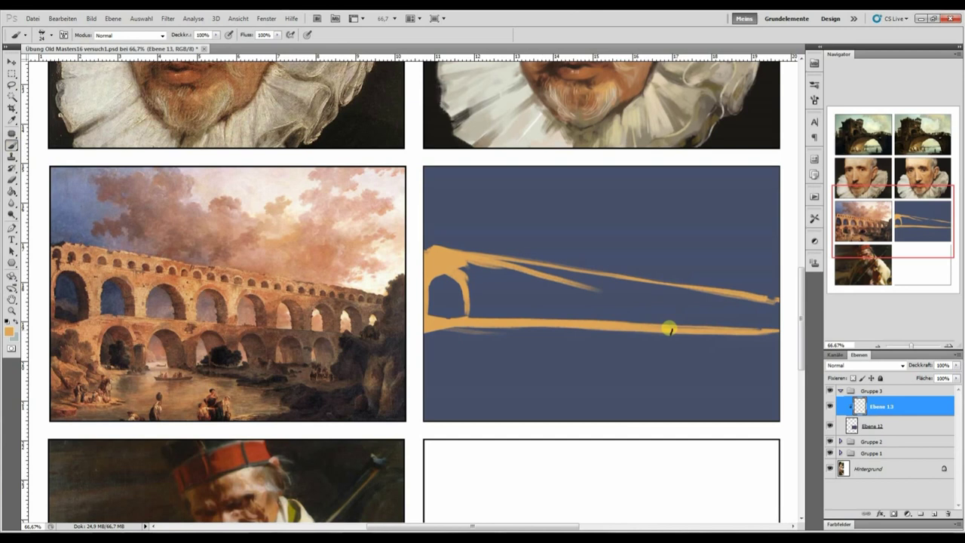
Paint and erase the second and third ochre arches and extend the deck to the right edge.
drag(669, 329, 776, 330)
key(e)
drag(433, 279, 459, 312)
key(b)
mouse_move(467, 267)
mouse_down()
mouse_move(469, 317)
mouse_move(510, 280)
mouse_move(512, 321)
mouse_move(562, 271)
mouse_up()
key(e)
drag(523, 321, 558, 280)
key(b)
mouse_move(561, 317)
mouse_down()
mouse_move(560, 279)
mouse_move(562, 318)
mouse_move(581, 275)
mouse_move(554, 296)
mouse_move(614, 320)
mouse_move(633, 281)
mouse_move(688, 301)
mouse_up()
mouse_move(776, 294)
mouse_down()
mouse_move(639, 287)
mouse_move(715, 322)
mouse_move(776, 320)
mouse_up()
key(e)
key(b)
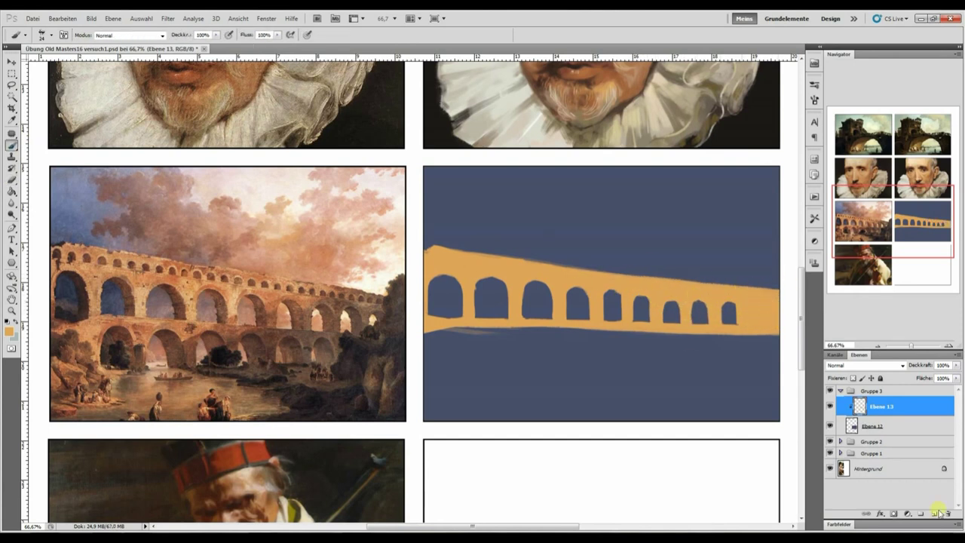
On a new layer, paint a dark brown hill at the aqueduct's right end.
click(935, 513)
click(9, 330)
click(784, 288)
mouse_move(781, 275)
mouse_down()
mouse_move(757, 309)
mouse_move(755, 341)
mouse_up()
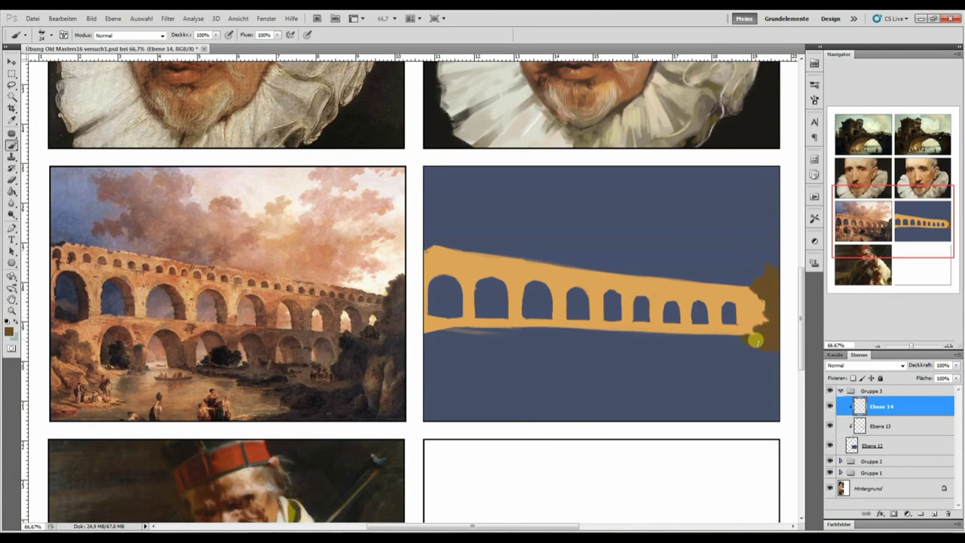
drag(741, 375, 764, 327)
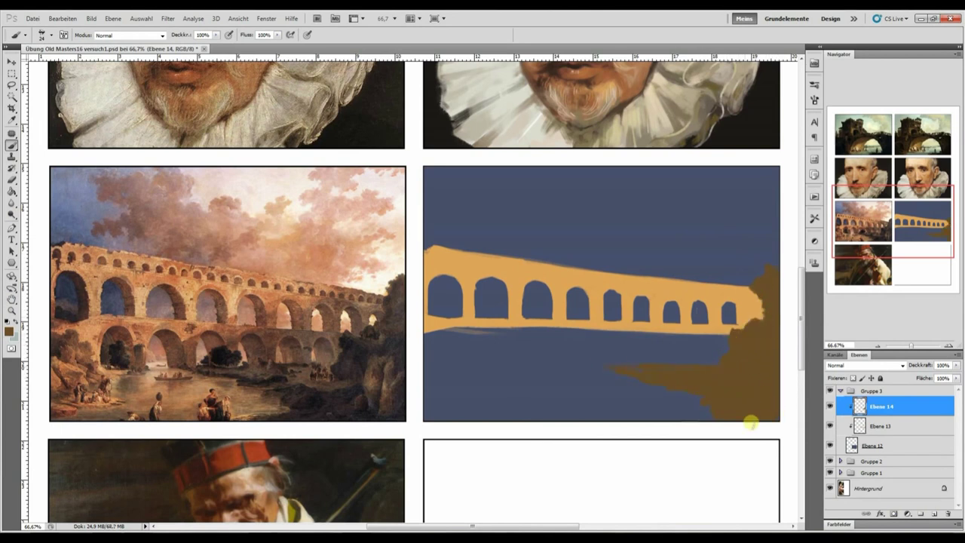
Reposition the aqueduct arches layer on the canvas with the Move tool.
key(alt+bracketleft)
key(v)
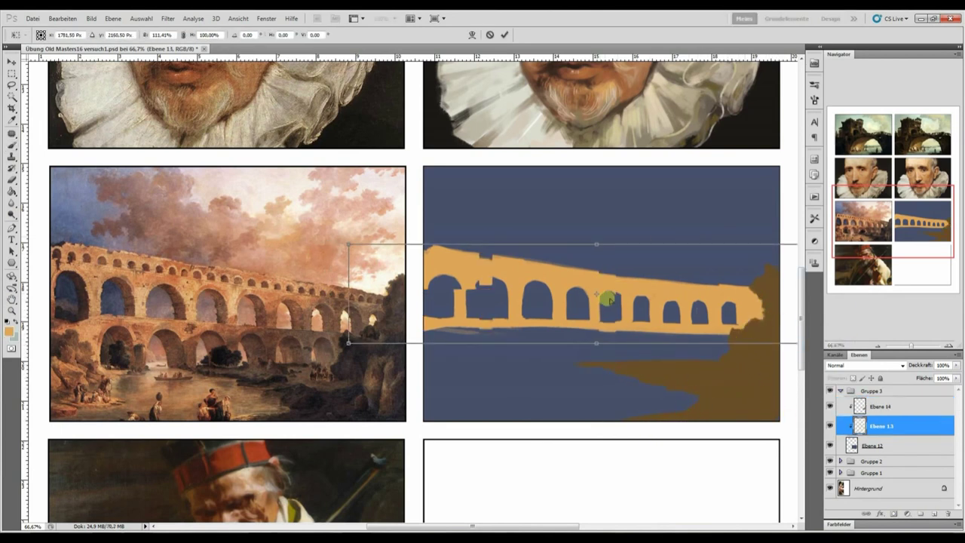
drag(609, 302, 533, 329)
key(b)
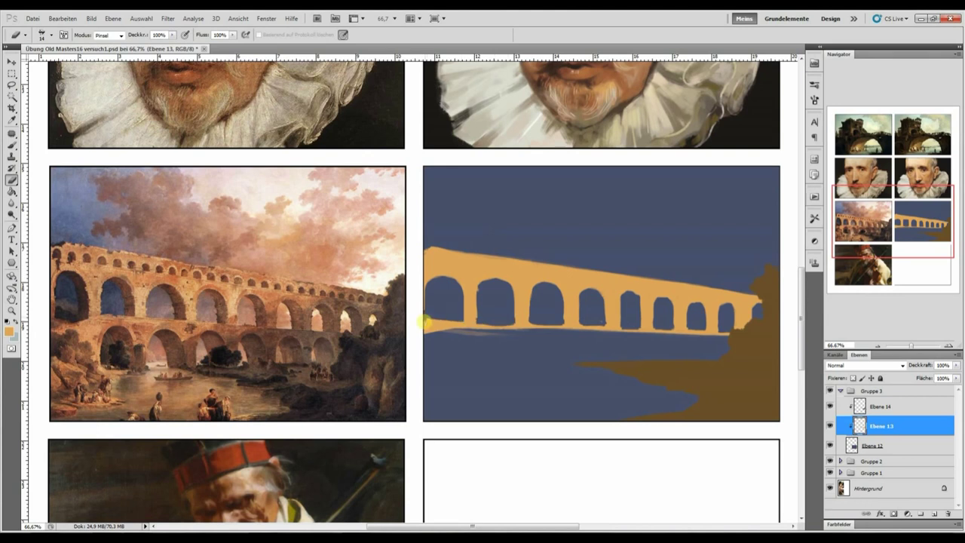
Paint a light ochre band beneath the aqueduct deck.
key(b)
mouse_move(614, 336)
mouse_down()
mouse_move(713, 346)
mouse_move(681, 358)
mouse_move(429, 357)
mouse_up()
key(alt+bracketright)
click(11, 180)
key(b)
drag(625, 351, 719, 351)
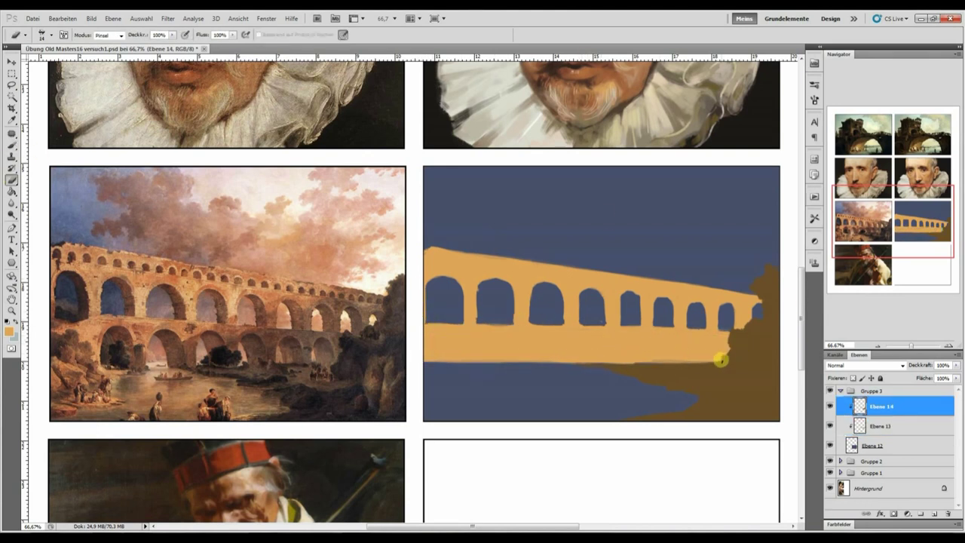
key(alt+bracketleft)
drag(431, 327, 481, 280)
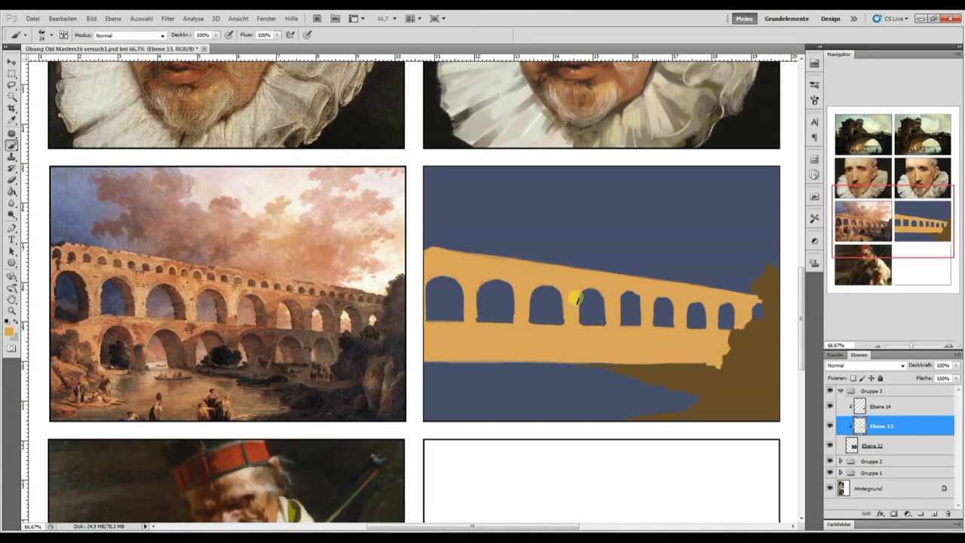
Erase the second and fifth lower arches out of the ochre band.
key(e)
mouse_move(474, 360)
mouse_down()
mouse_move(518, 331)
mouse_move(548, 351)
mouse_move(596, 345)
mouse_move(582, 337)
mouse_up()
key(b)
key(e)
mouse_move(622, 362)
mouse_down()
mouse_move(631, 338)
mouse_move(645, 360)
mouse_move(704, 360)
mouse_up()
key(b)
key(e)
key(b)
On a new layer, paint brown foliage along the painting's left edge.
key(alt+])
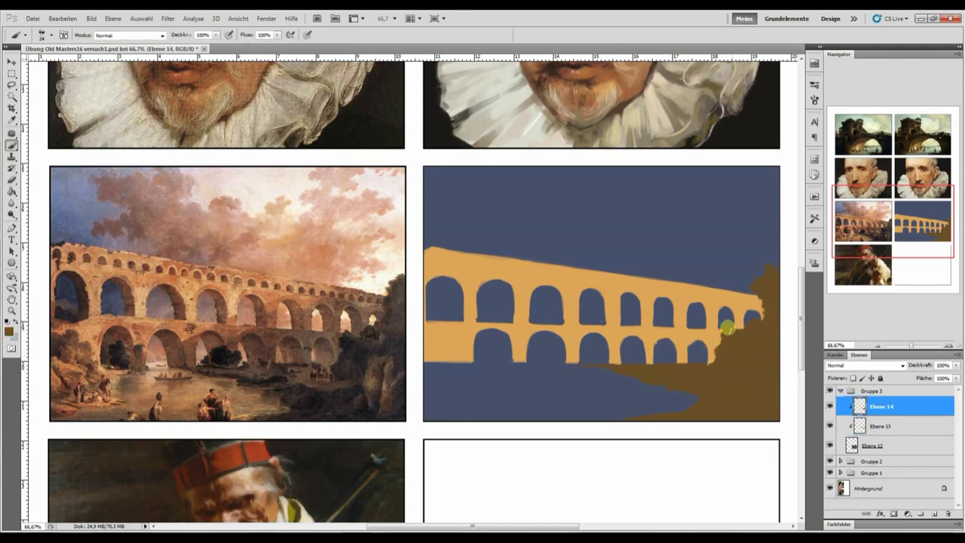
key(ctrl+shift+alt+n)
mouse_move(441, 334)
mouse_down()
mouse_move(454, 370)
mouse_move(442, 396)
mouse_up()
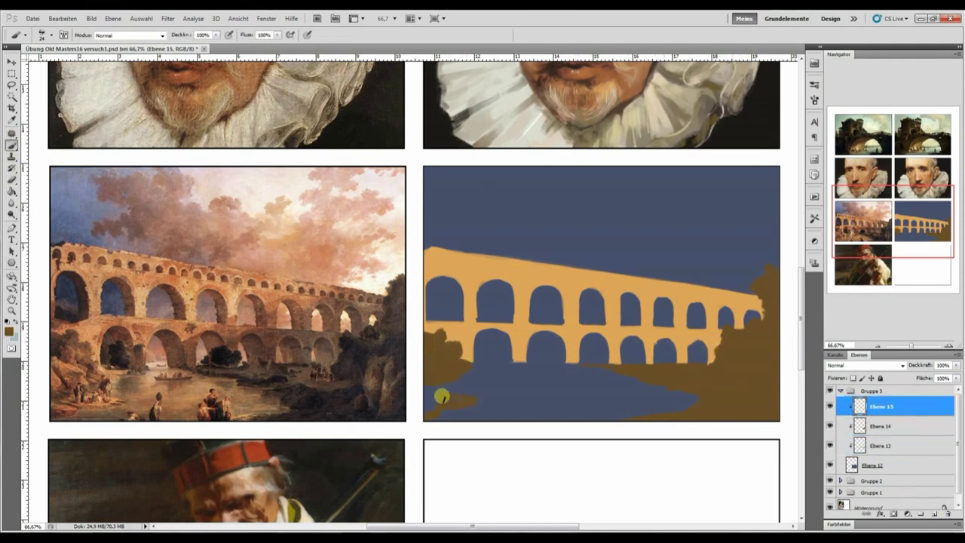
On a new layer beneath the arches, shade the inner left side of each upper arch.
key(alt+[)
key(alt+[)
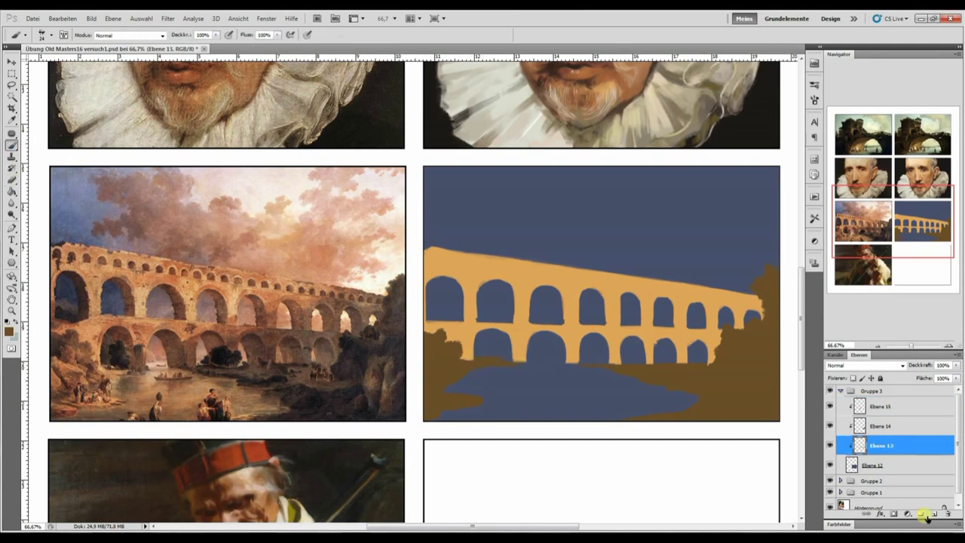
key(alt+[)
key(ctrl+shift+alt+n)
drag(496, 277, 499, 322)
drag(544, 287, 554, 332)
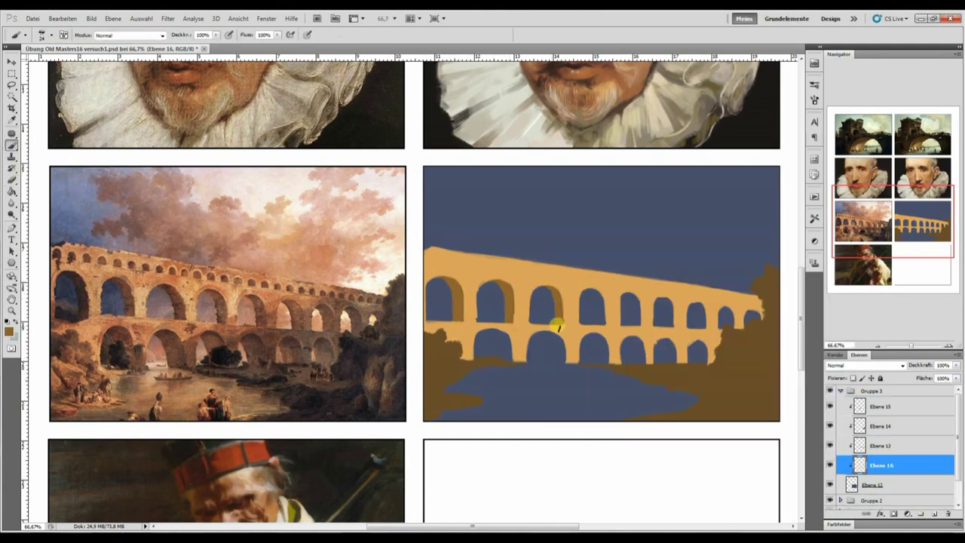
drag(580, 280, 587, 324)
drag(659, 300, 667, 339)
drag(692, 305, 697, 330)
drag(722, 308, 730, 320)
Shade the inner left side of each lower-tier arch.
drag(486, 330, 497, 363)
drag(537, 320, 553, 367)
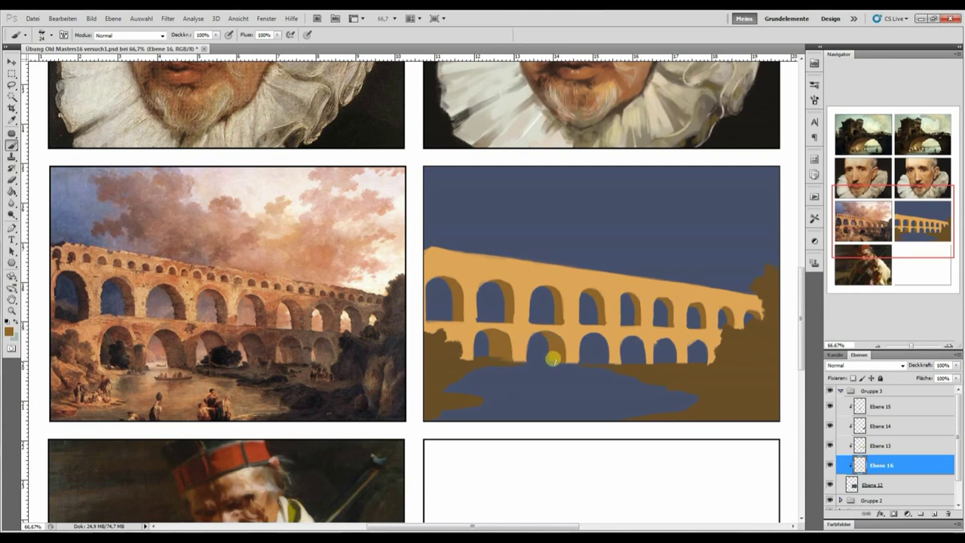
drag(592, 334, 603, 366)
drag(630, 336, 640, 371)
drag(661, 339, 668, 353)
Tidy the inside of the upper arches with the eraser on the arches layer.
key(alt+bracketright)
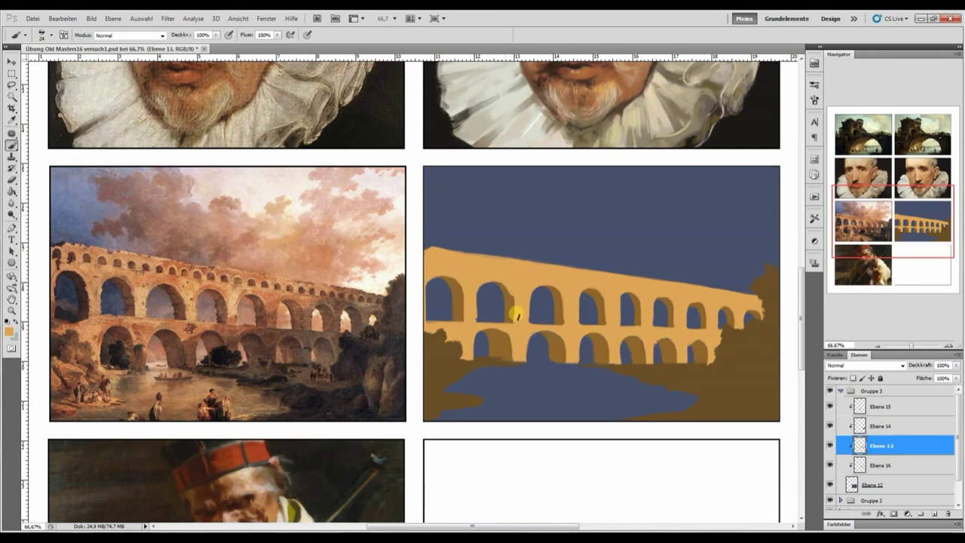
key(e)
drag(540, 290, 545, 319)
drag(486, 302, 490, 291)
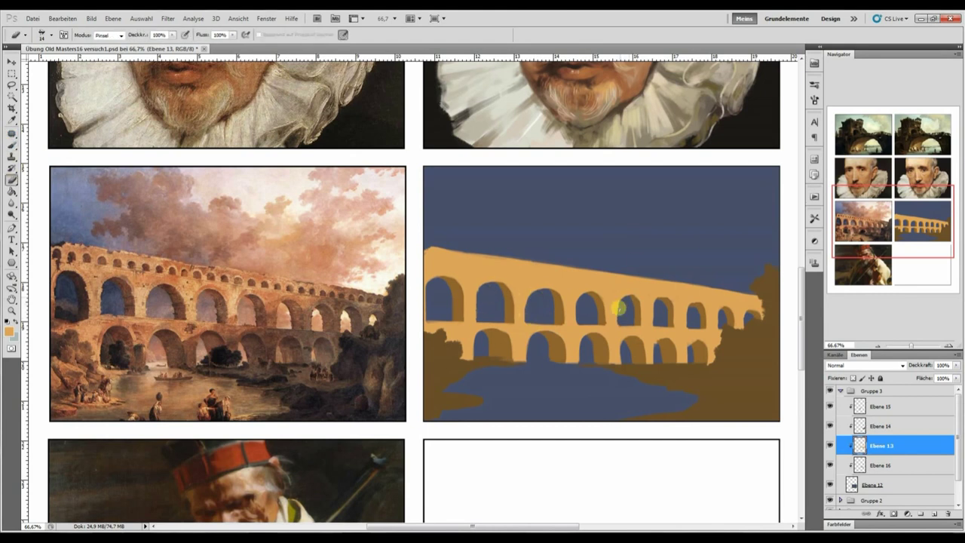
key(b)
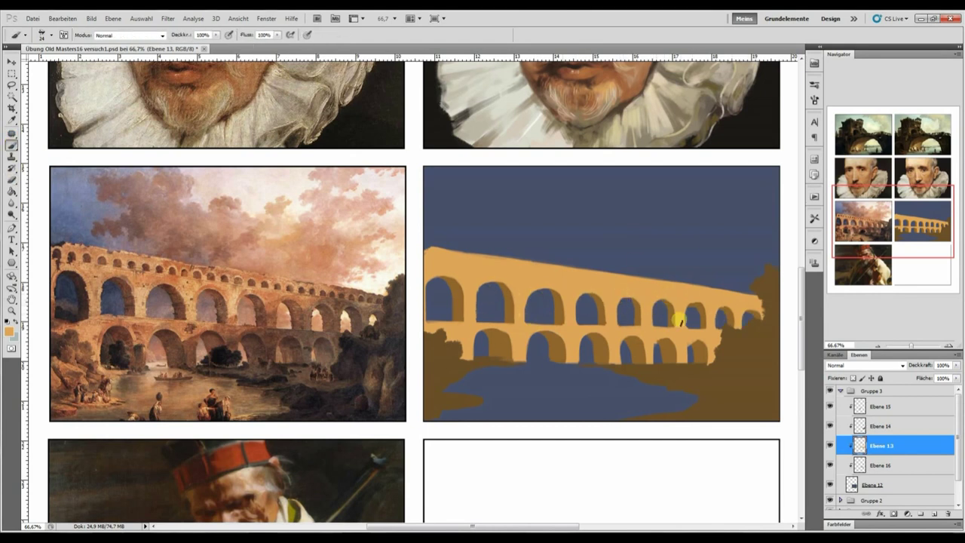
On a new layer above, paint the small top row of arches using sampled aqueduct colours.
alt+click(751, 313)
key(ctrl+shift+alt+n)
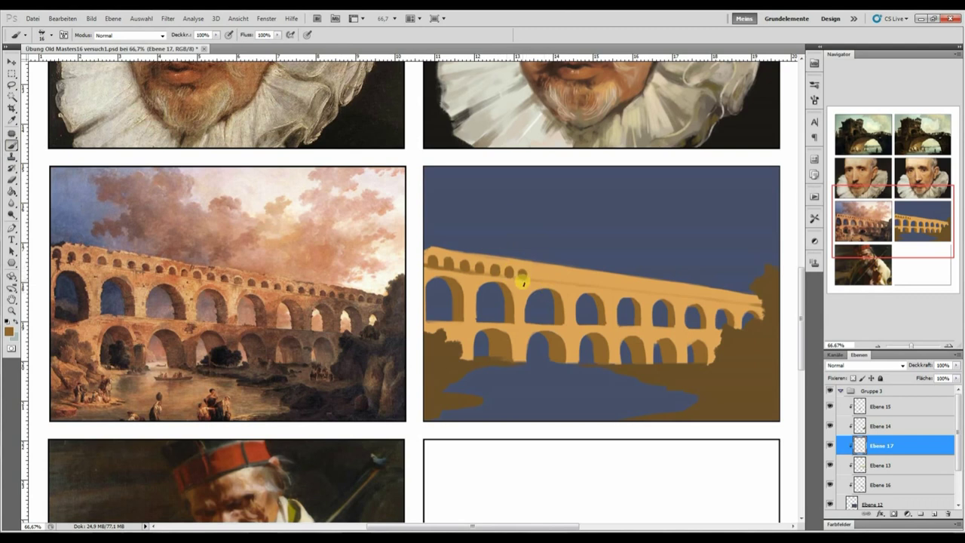
alt+click(549, 276)
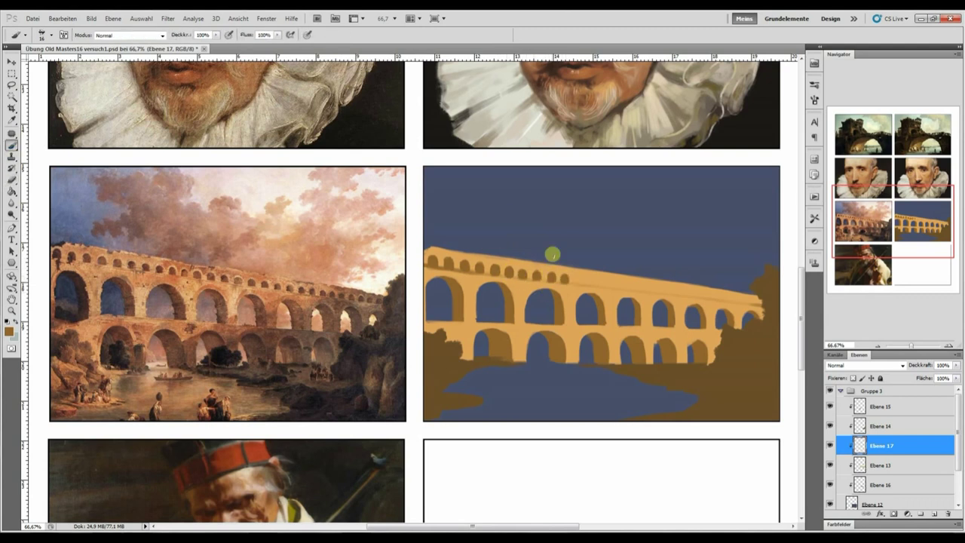
key(e)
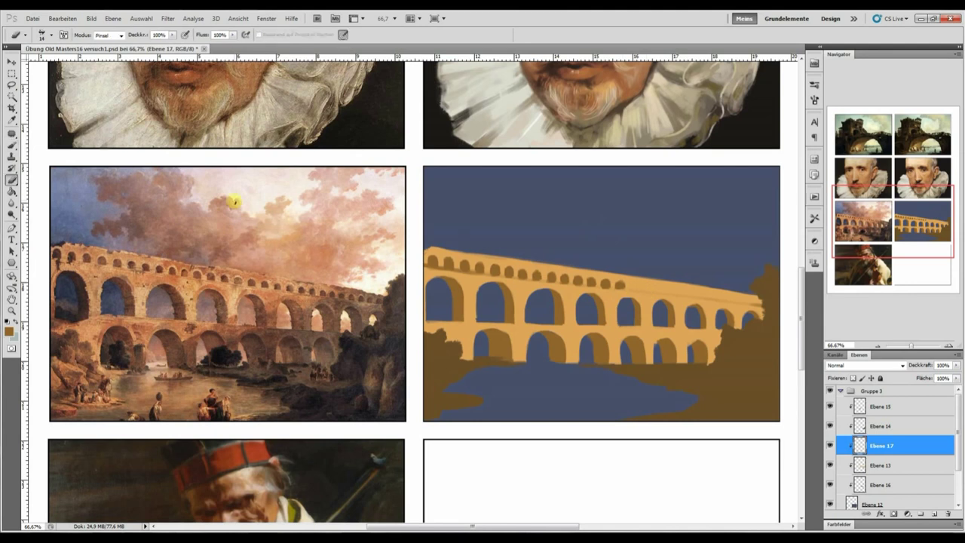
key(b)
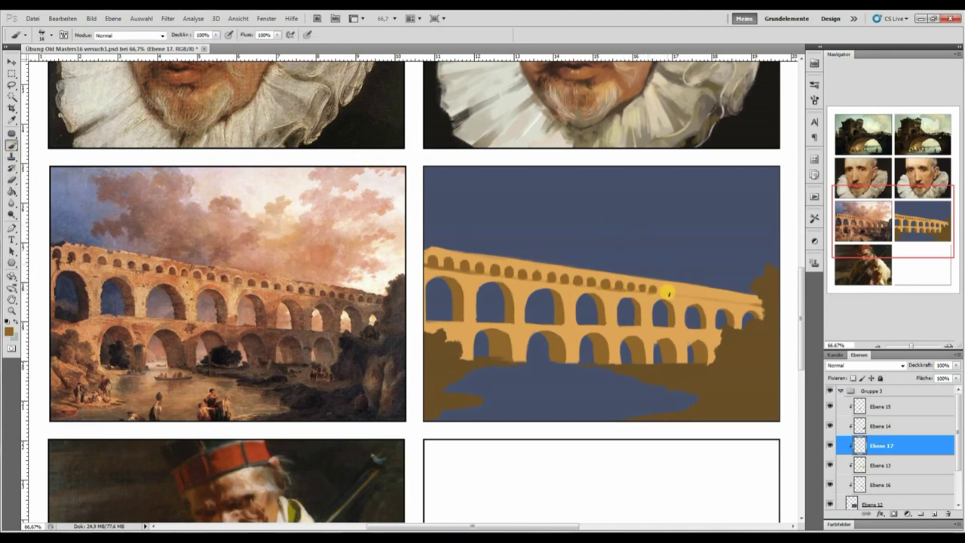
alt+click(656, 286)
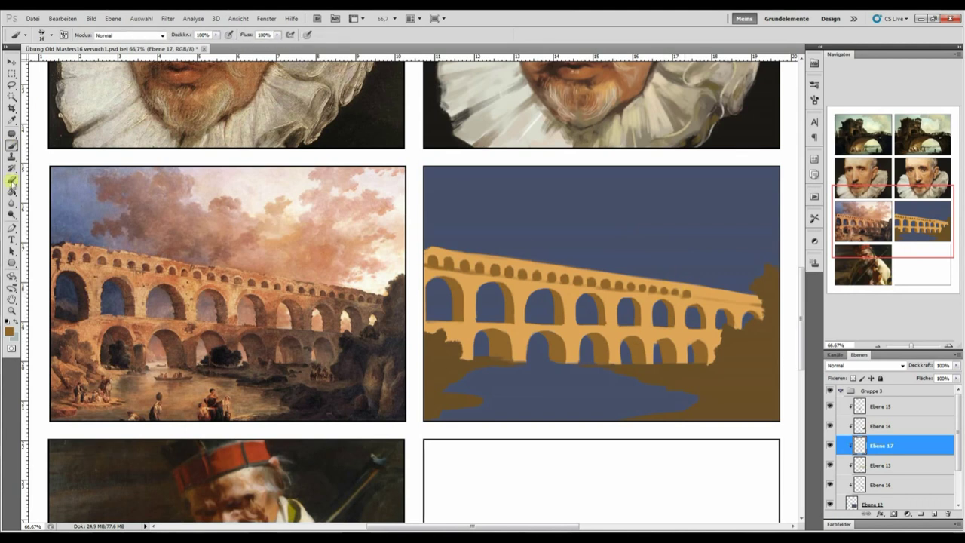
alt+click(693, 290)
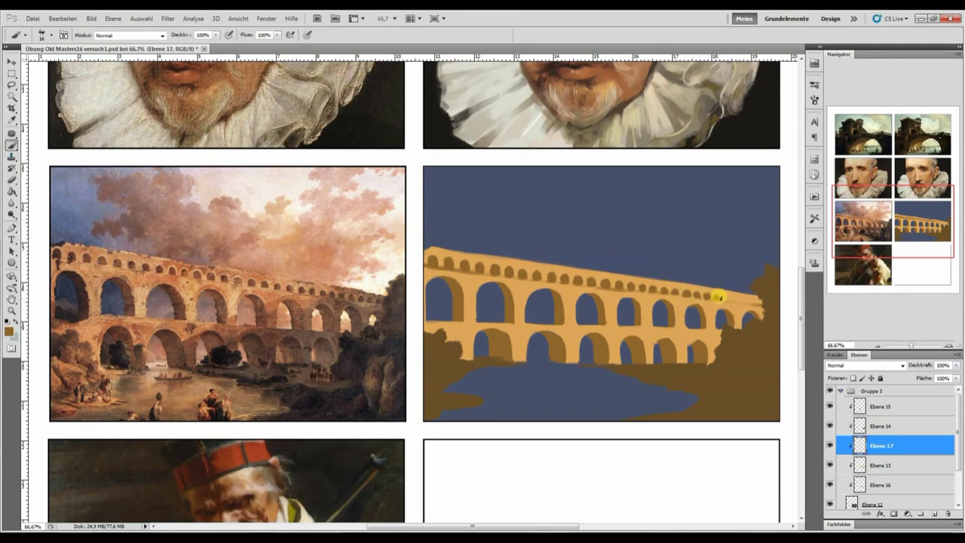
alt+click(719, 298)
Select the blue background layer and enlarge the brush for the sky.
click(873, 503)
click(30, 35)
click(9, 330)
Paint the right half of the sky pale pink and add purple strokes.
click(791, 291)
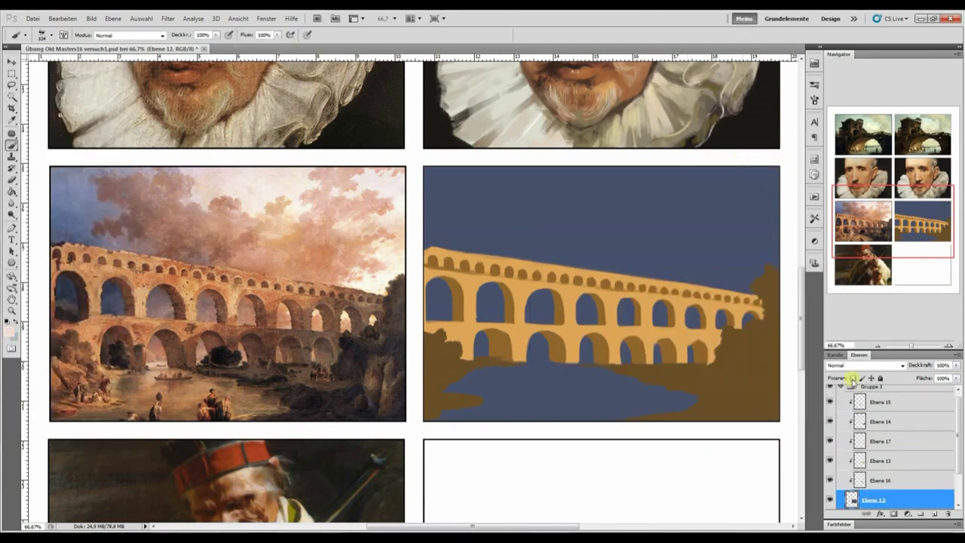
drag(769, 181, 625, 249)
click(9, 330)
click(792, 286)
drag(572, 181, 618, 256)
mouse_move(497, 181)
mouse_down()
mouse_move(471, 213)
mouse_move(512, 188)
mouse_up()
Paint pink over the left sky and add lighter strokes across it.
click(656, 222)
click(785, 233)
drag(595, 216, 625, 181)
drag(544, 157, 678, 150)
click(10, 330)
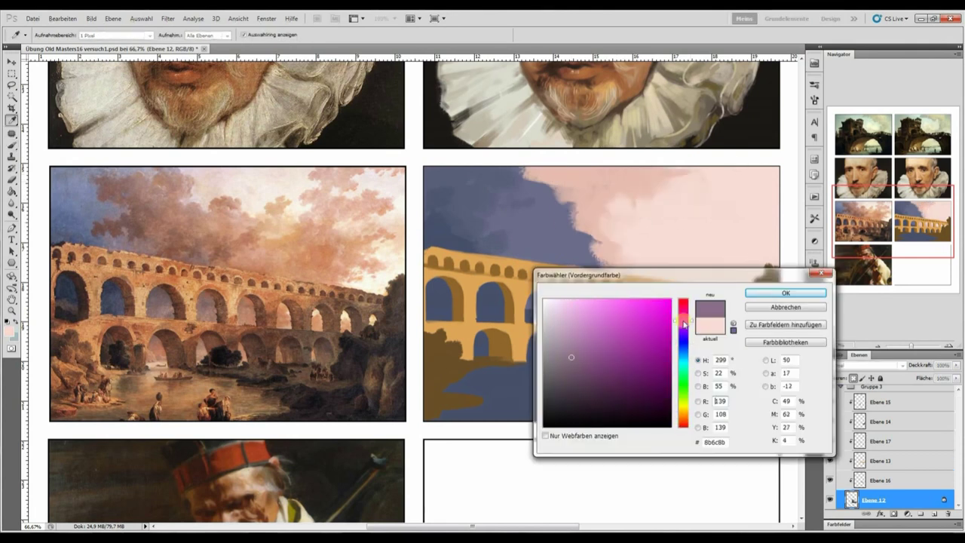
click(683, 320)
click(785, 292)
mouse_move(543, 249)
mouse_down()
mouse_move(571, 312)
mouse_move(626, 354)
mouse_up()
drag(571, 209, 610, 263)
With the soft Glow brush, brush soft light across the sky, arches and water.
click(30, 35)
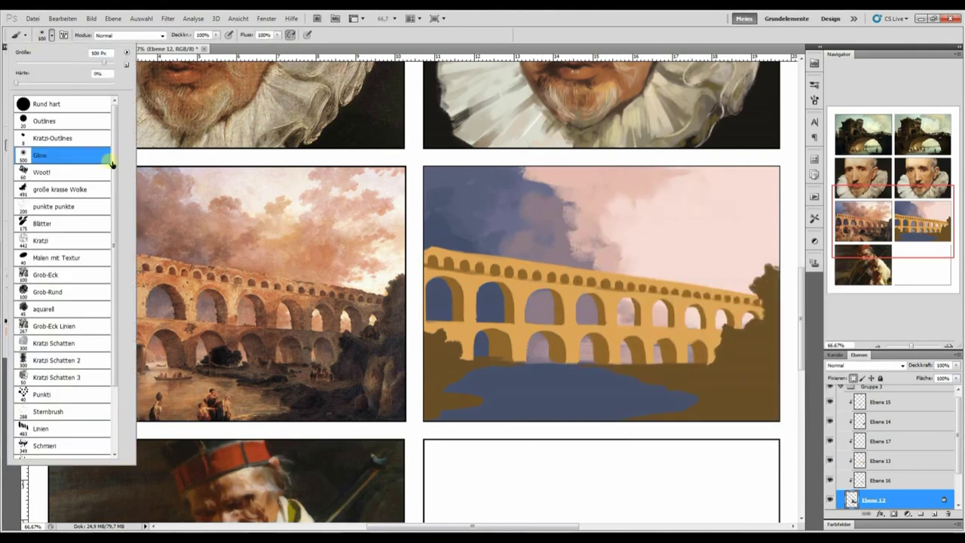
drag(648, 226, 545, 254)
drag(490, 301, 640, 254)
drag(490, 173, 641, 256)
Brighten the right sky with a light cream stroke.
click(9, 330)
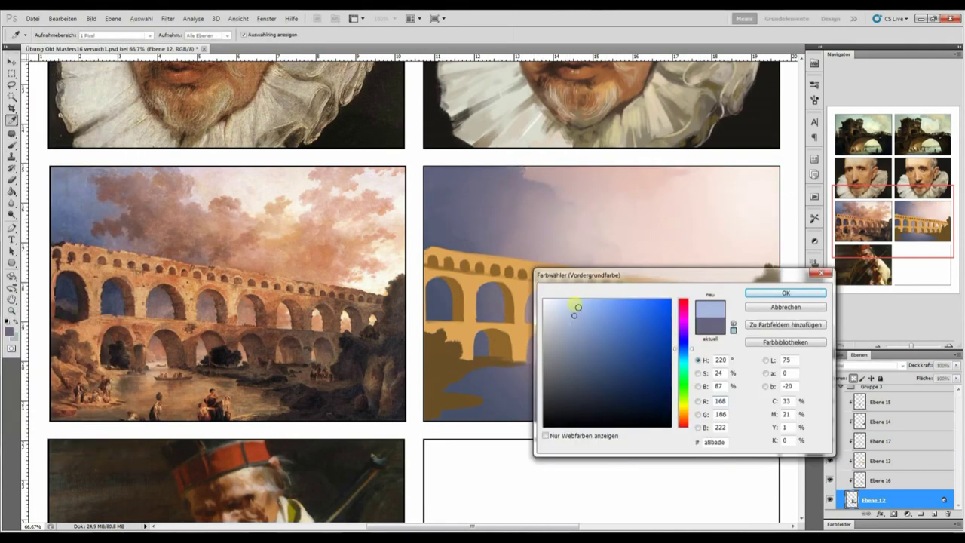
click(785, 292)
click(31, 35)
click(10, 330)
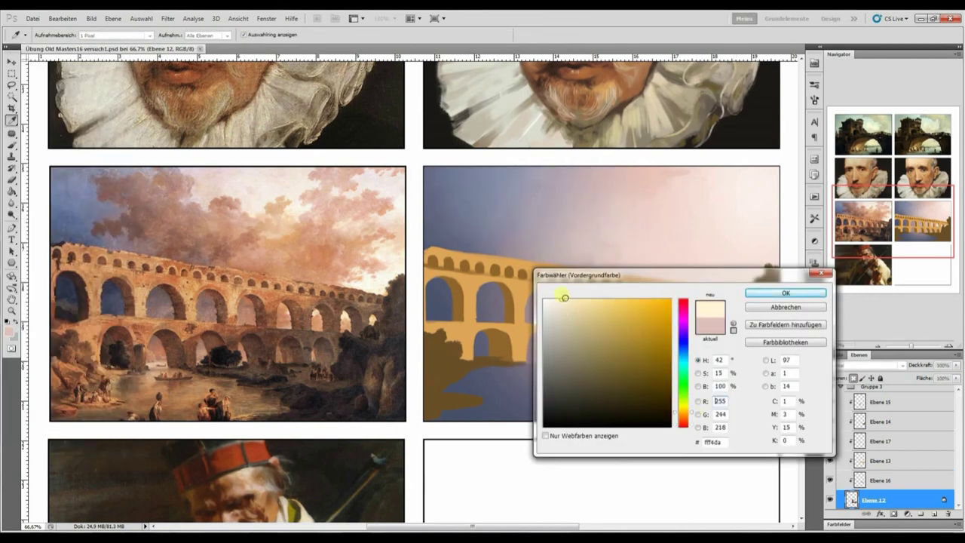
click(785, 293)
drag(701, 264, 738, 294)
Mix a warm light cream colour and dab a small cream spot.
click(9, 330)
click(625, 317)
click(785, 292)
click(9, 330)
click(594, 300)
click(785, 292)
click(693, 355)
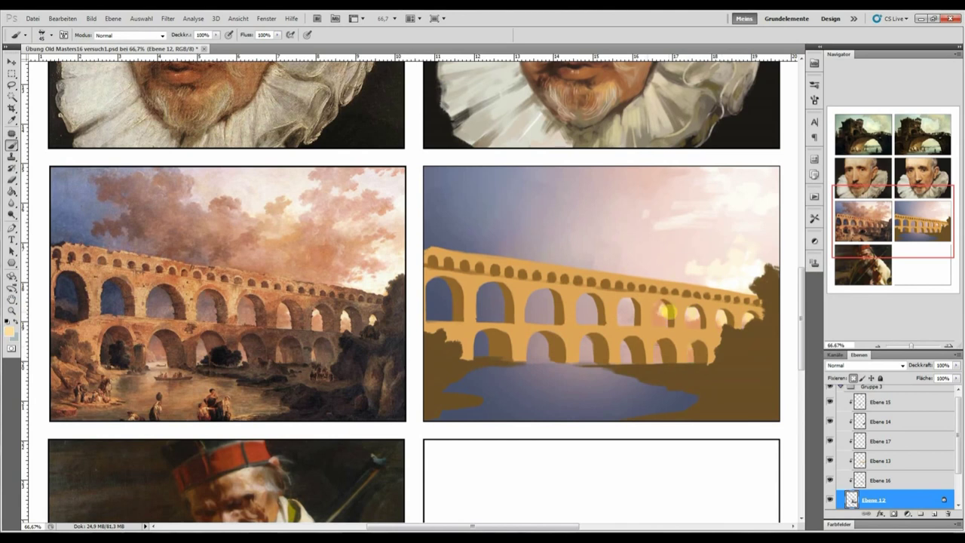
Paint a salmon cloud above the aqueduct with cream highlights.
alt+click(133, 211)
drag(671, 275, 625, 233)
click(9, 330)
click(785, 292)
mouse_move(697, 256)
mouse_down()
mouse_move(715, 276)
mouse_move(753, 223)
mouse_up()
click(9, 331)
click(786, 292)
mouse_move(746, 257)
mouse_down()
mouse_move(708, 229)
mouse_move(664, 241)
mouse_up()
Paint salmon across the top sky, a pale yellow sun, and paler pink around it.
alt+click(709, 230)
mouse_move(746, 172)
mouse_down()
mouse_move(694, 179)
mouse_move(747, 204)
mouse_move(729, 237)
mouse_move(725, 227)
mouse_up()
drag(761, 180, 723, 222)
mouse_move(682, 193)
mouse_down()
mouse_move(645, 198)
mouse_move(630, 215)
mouse_move(686, 241)
mouse_move(653, 281)
mouse_move(632, 218)
mouse_move(663, 241)
mouse_move(595, 210)
mouse_up()
alt+click(674, 241)
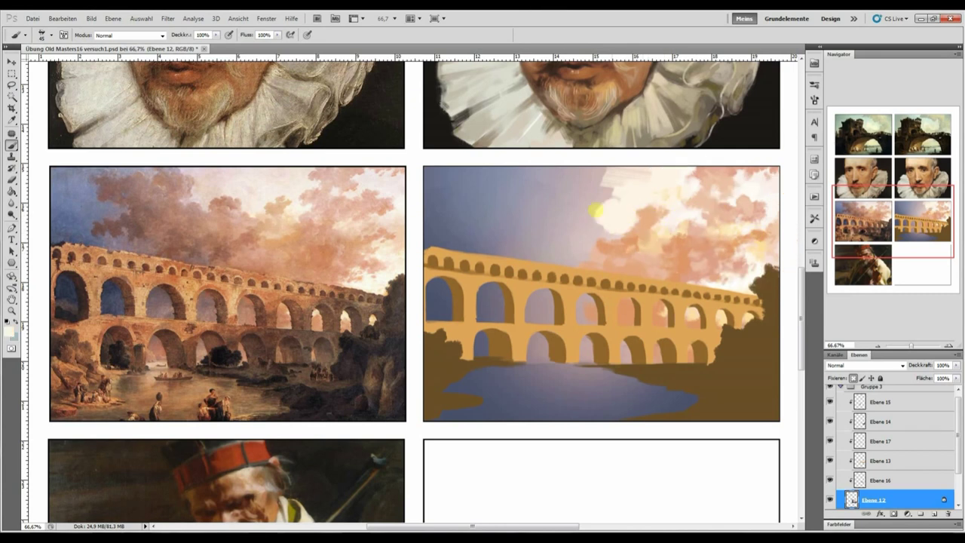
click(10, 330)
click(769, 291)
mouse_move(532, 181)
mouse_down()
mouse_move(603, 173)
mouse_move(596, 211)
mouse_move(614, 214)
mouse_move(603, 205)
mouse_move(599, 239)
mouse_up()
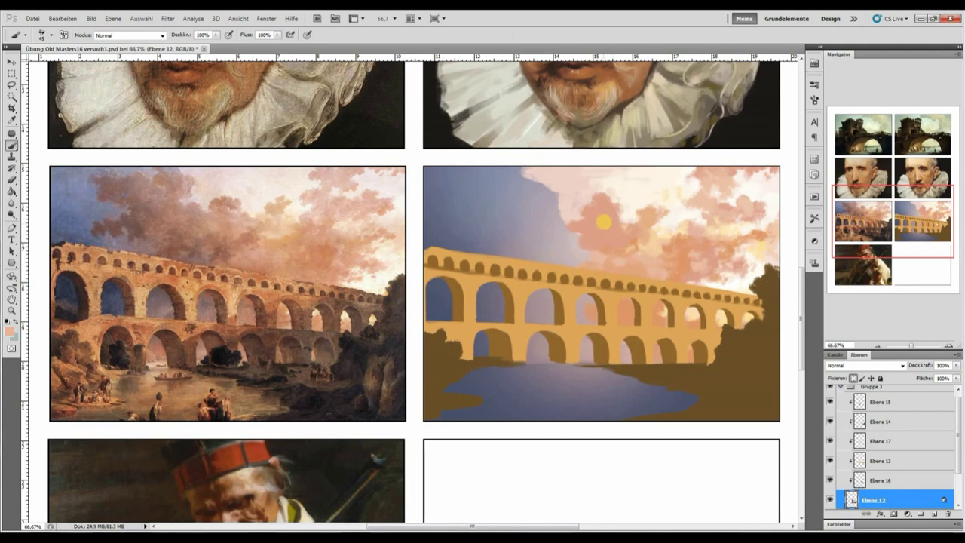
Paint a dark grey-brown cloud in the upper-left sky, sampling salmon and grey cloud tones.
click(10, 330)
click(577, 362)
click(786, 291)
mouse_move(475, 215)
mouse_down()
mouse_move(528, 225)
mouse_move(517, 205)
mouse_move(470, 177)
mouse_move(527, 175)
mouse_move(529, 255)
mouse_move(536, 238)
mouse_move(599, 237)
mouse_move(584, 245)
mouse_move(639, 235)
mouse_move(628, 231)
mouse_move(595, 252)
mouse_up()
alt+click(558, 202)
alt+click(534, 185)
alt+click(549, 227)
Shade the cloud base and darken the aqueduct arches with purple strokes.
click(9, 330)
key(Return)
mouse_move(540, 294)
mouse_down()
mouse_move(540, 320)
mouse_move(622, 308)
mouse_up()
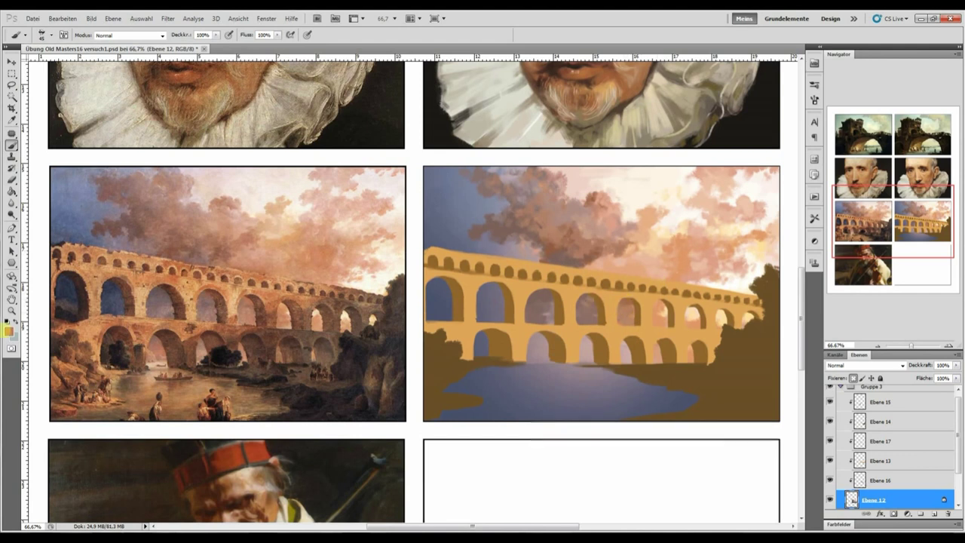
drag(539, 302, 557, 312)
drag(535, 351, 591, 335)
mouse_move(551, 244)
mouse_down()
mouse_move(524, 246)
mouse_move(490, 228)
mouse_up()
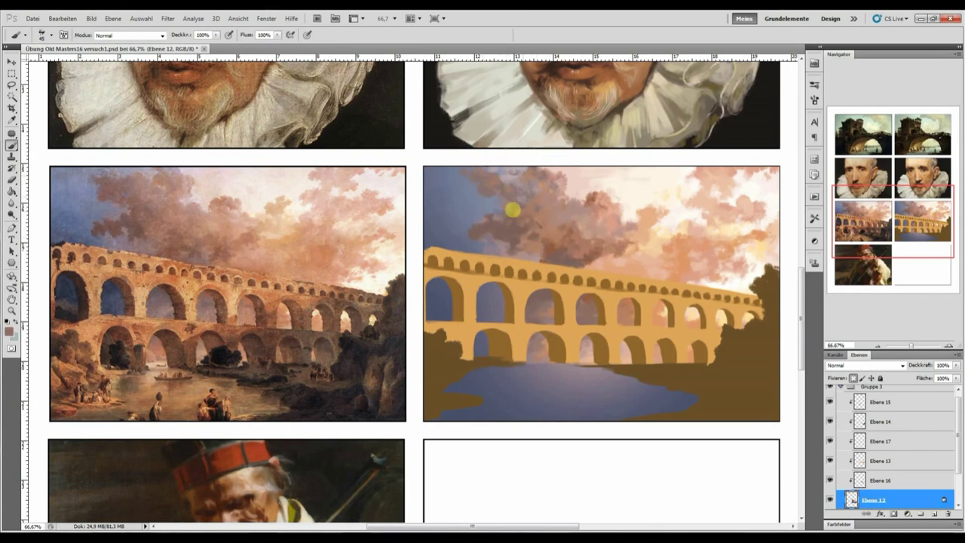
Deepen the clouds with blue-grey strokes, add light peach highlights, and start a tan-brown water layer.
click(566, 379)
key(Return)
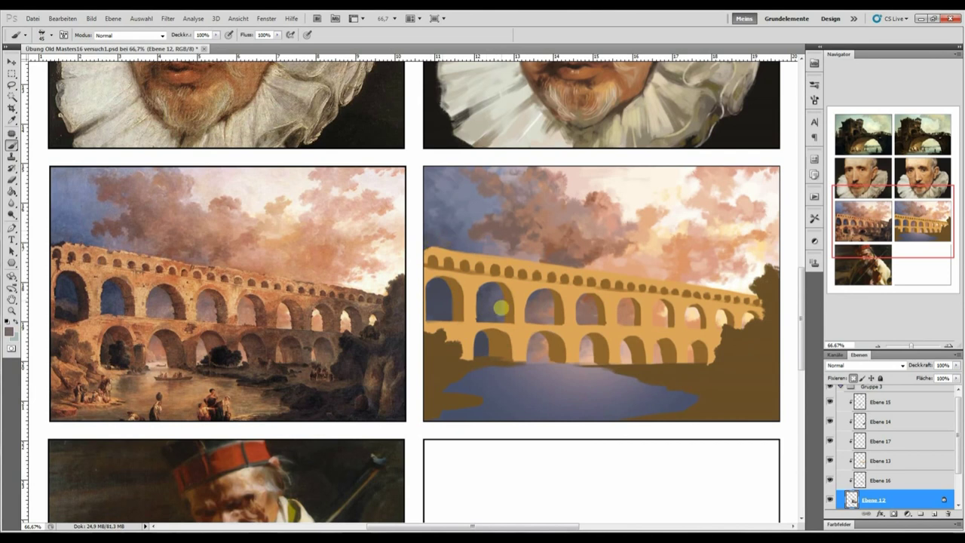
drag(628, 269, 587, 252)
alt+click(649, 237)
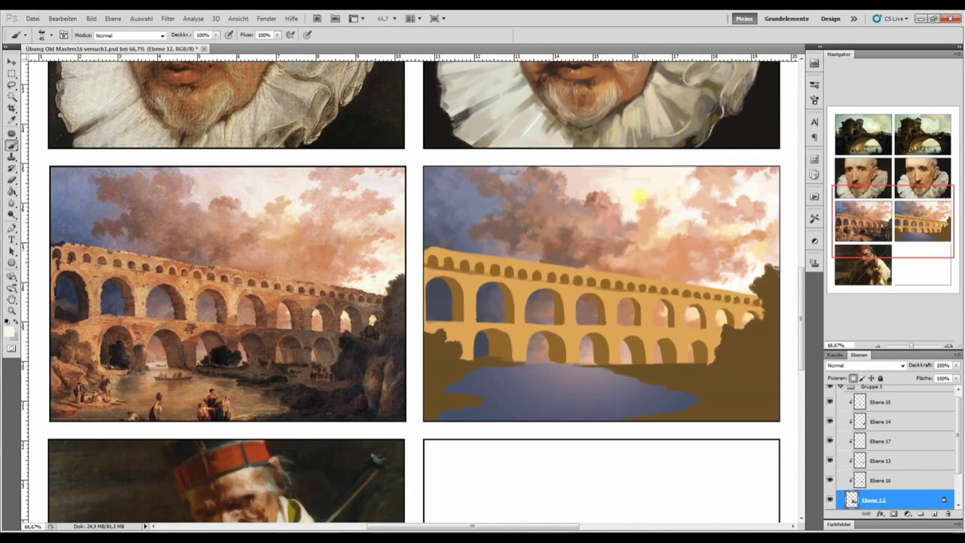
alt+click(660, 243)
drag(636, 218, 646, 238)
alt+click(623, 257)
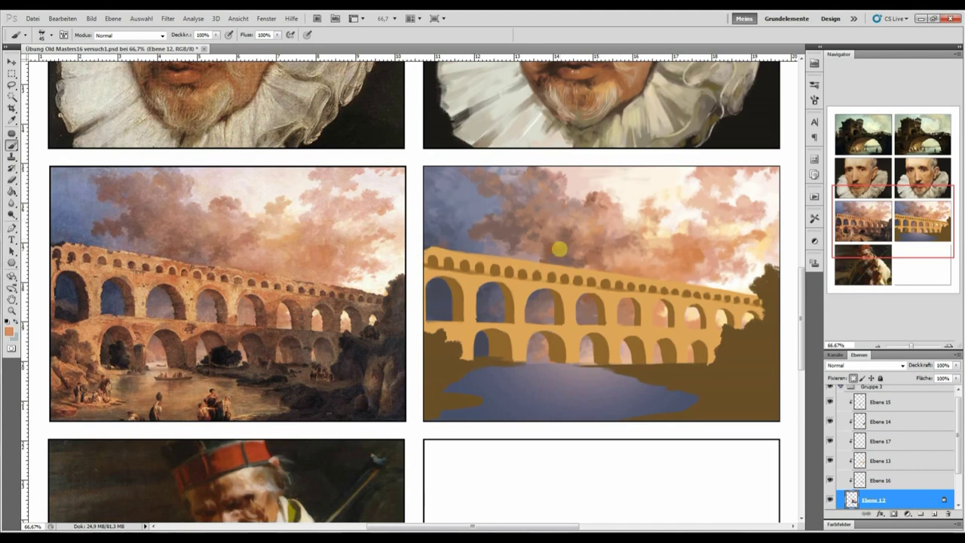
key(ctrl+alt+shift+n)
click(9, 329)
Fill the water area with tan-brown, then move between layers Ebene 13, 15 and 16.
key(Return)
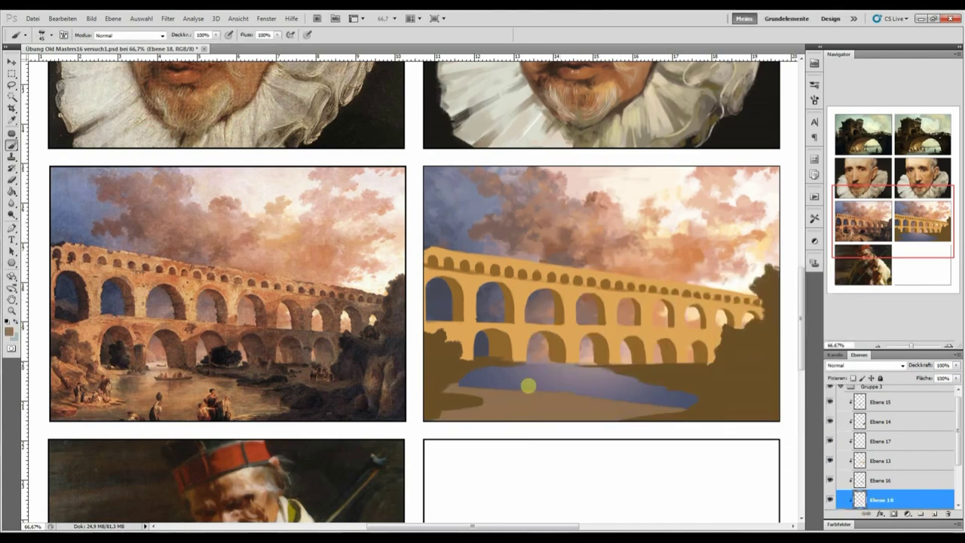
key(alt+BackSpace)
ctrl+click(583, 368)
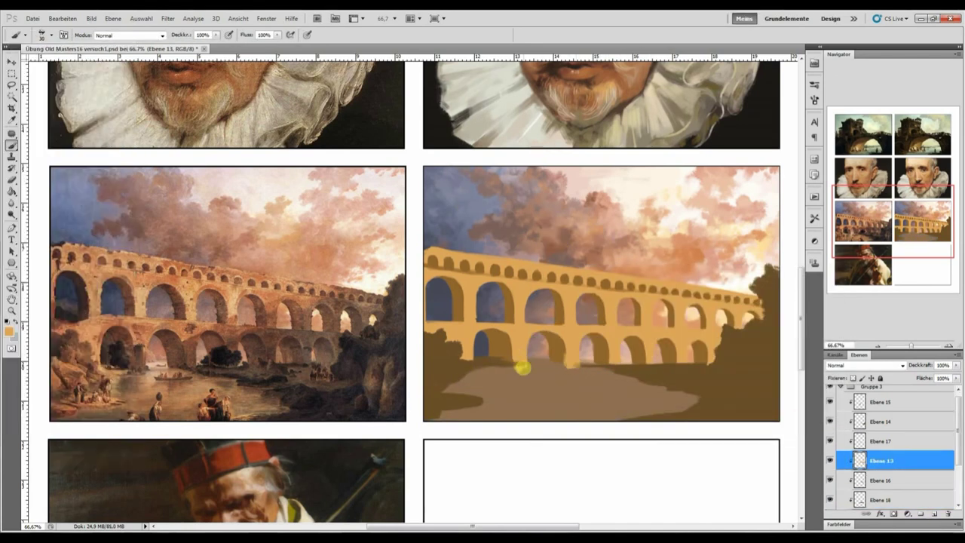
key(e)
ctrl+click(713, 381)
click(902, 473)
key(b)
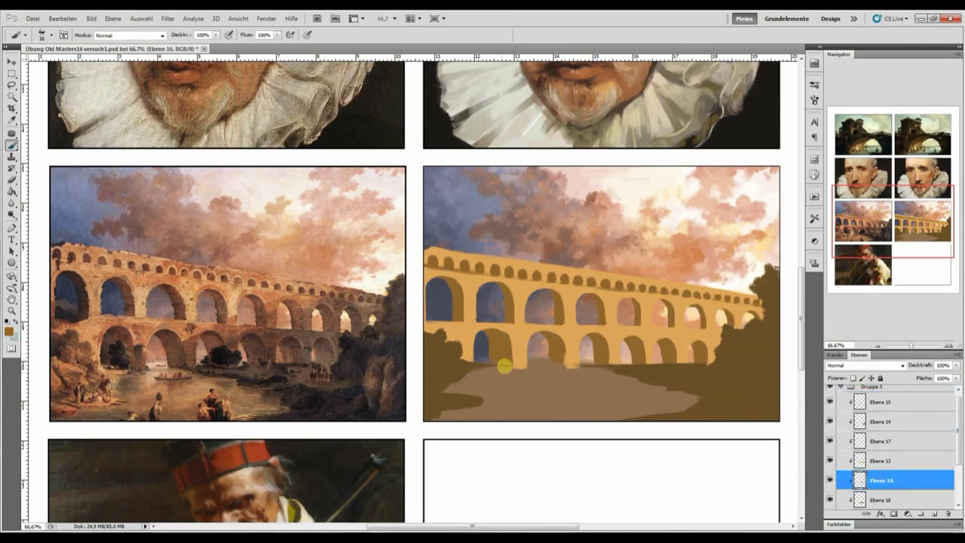
On Ebene 13, set the paint colour to light orange e6c17b and sample the aqueduct tan.
alt+click(549, 347)
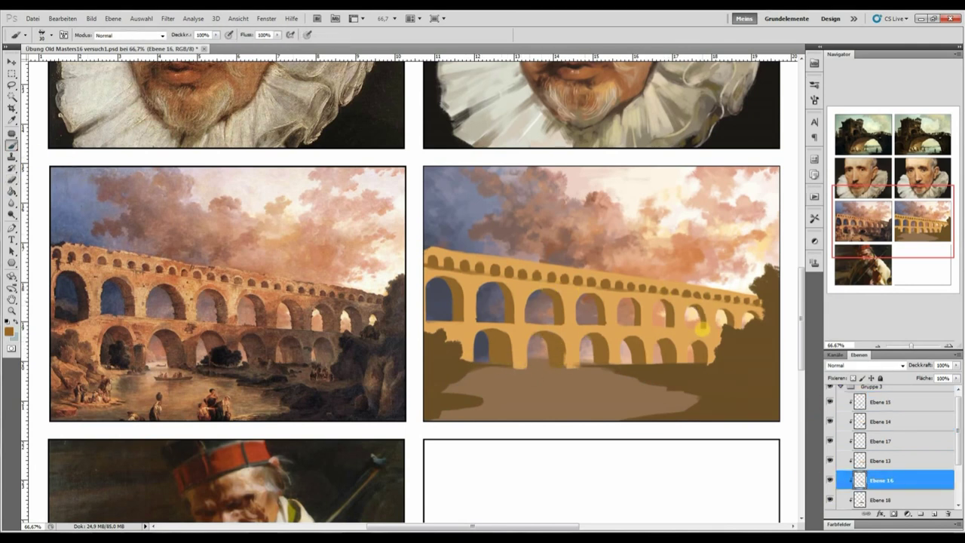
scroll(846, 385, down, 1)
key(alt+bracketright)
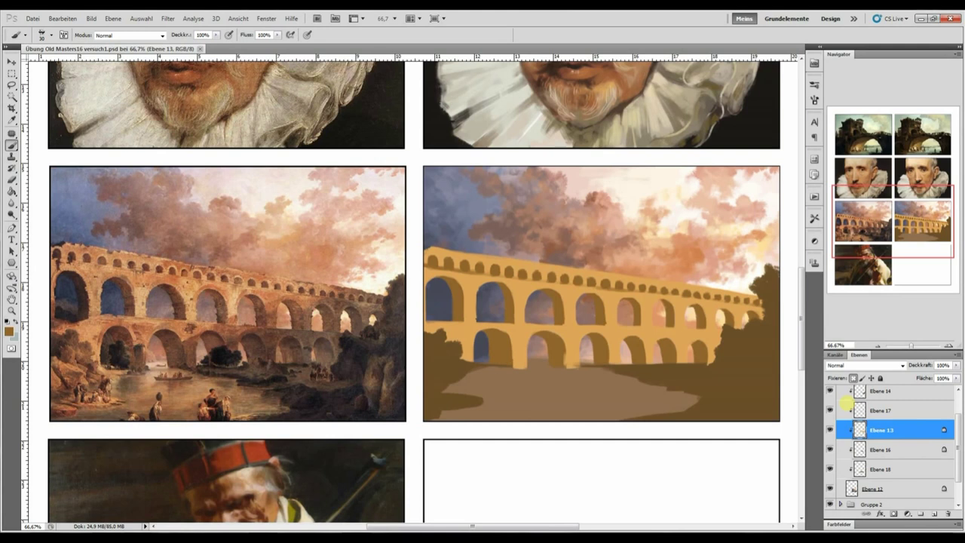
drag(617, 329, 602, 311)
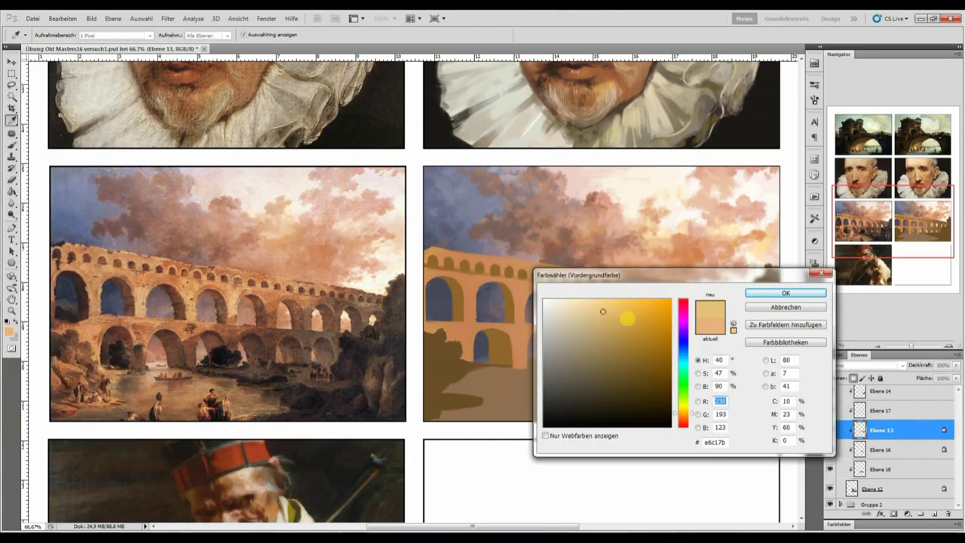
key(Return)
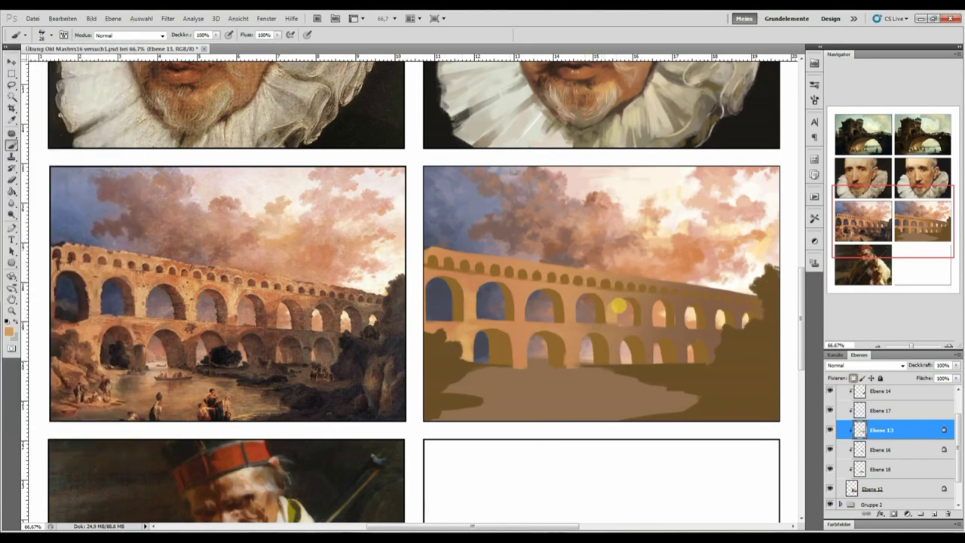
alt+click(515, 311)
key(Return)
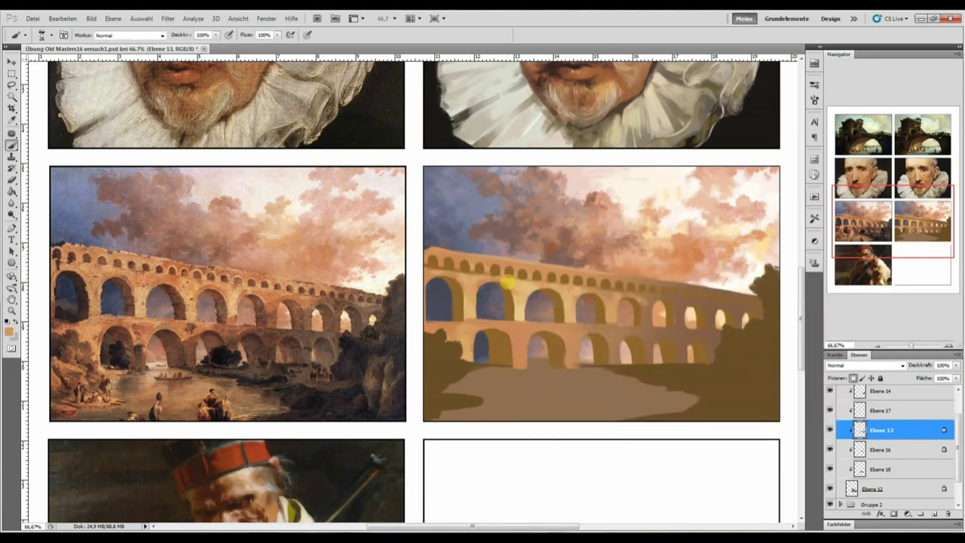
Sample light beige from the arch top, then set the paint colour to brown 755e49.
alt+shift+right_click(632, 294)
alt+click(520, 289)
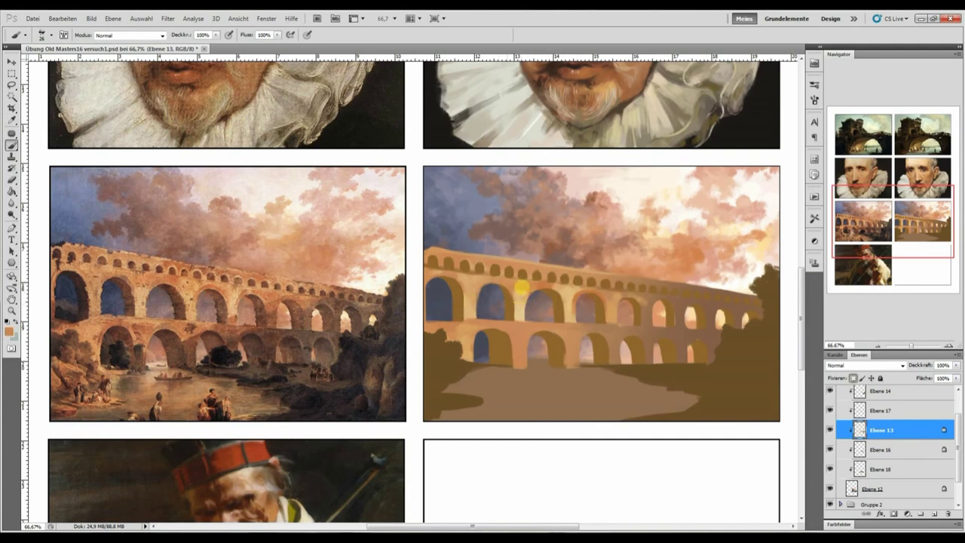
alt+click(465, 277)
click(9, 330)
click(590, 368)
click(682, 414)
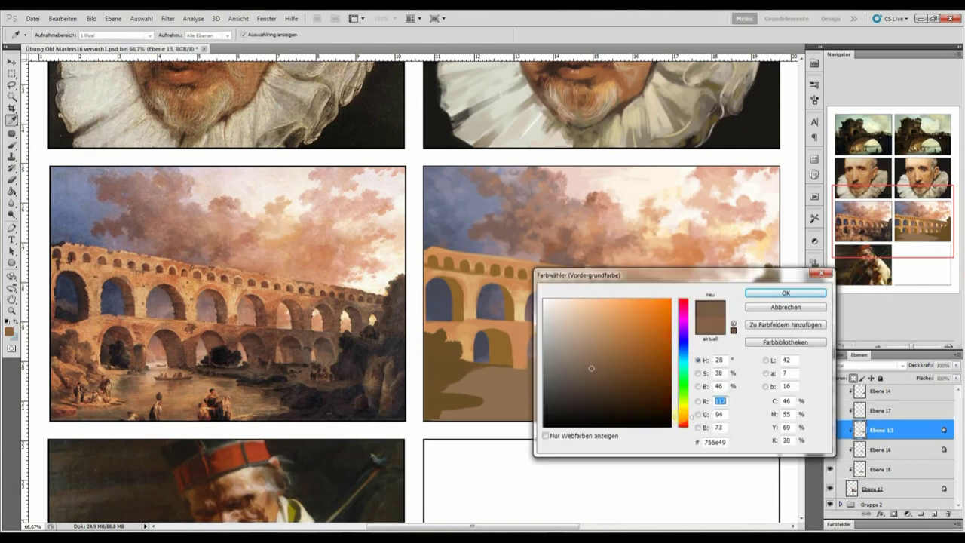
key(Return)
Set the brush to size 30 and sample orange, peach and brown tones from the bridge.
key(alt+bracketleft)
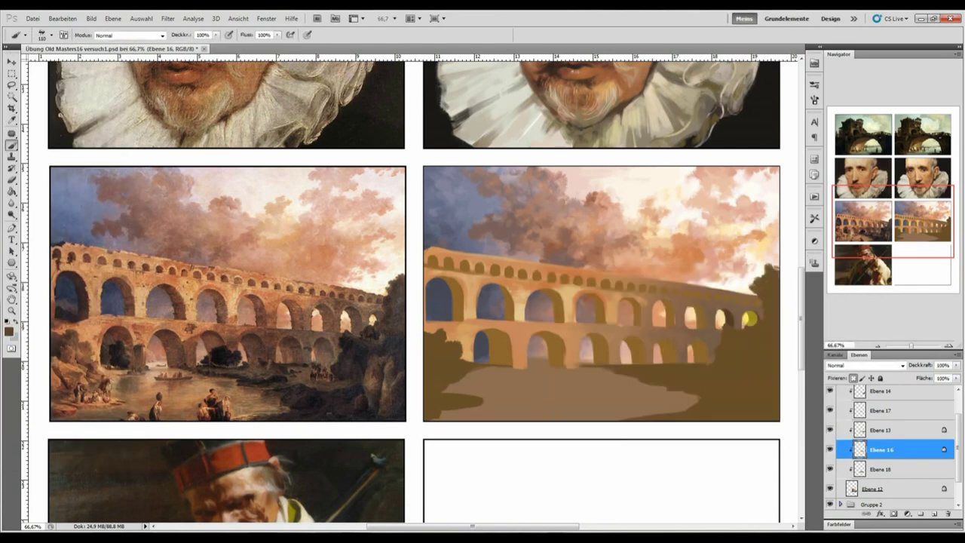
key(F5)
key(F5)
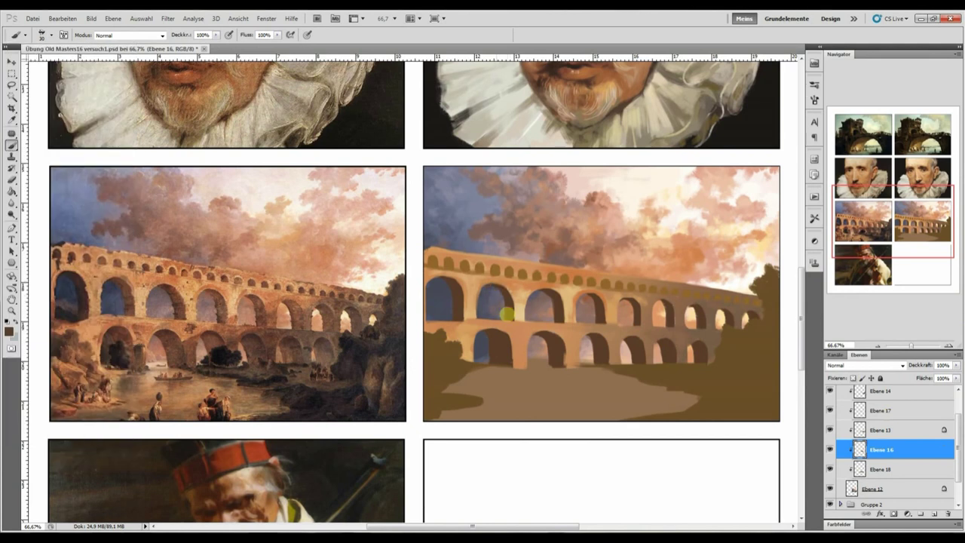
click(920, 420)
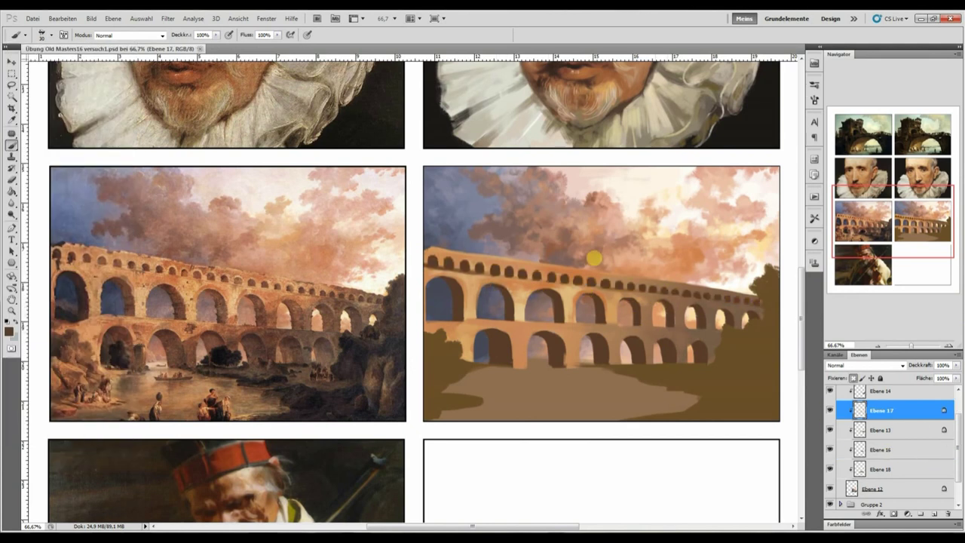
key(alt+bracketleft)
alt+click(650, 309)
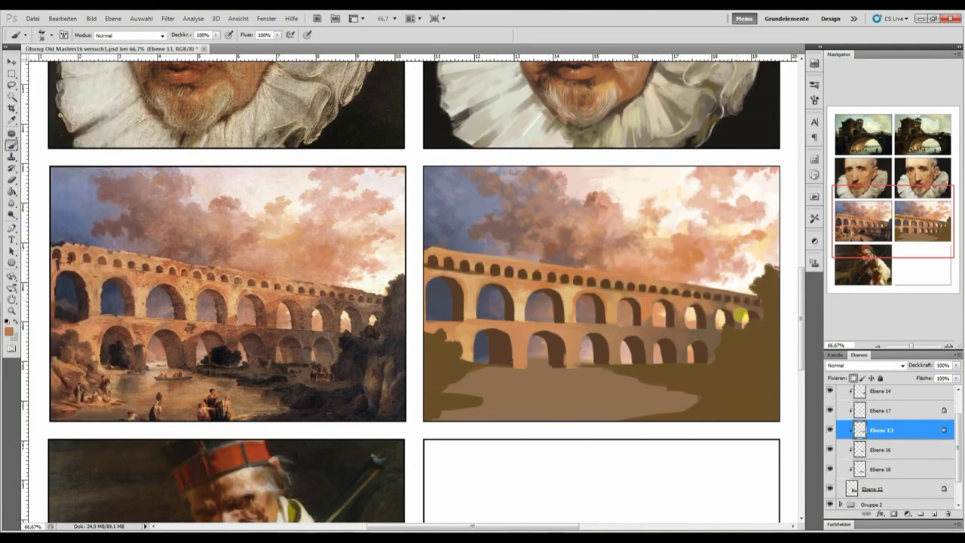
alt+click(467, 331)
alt+click(449, 328)
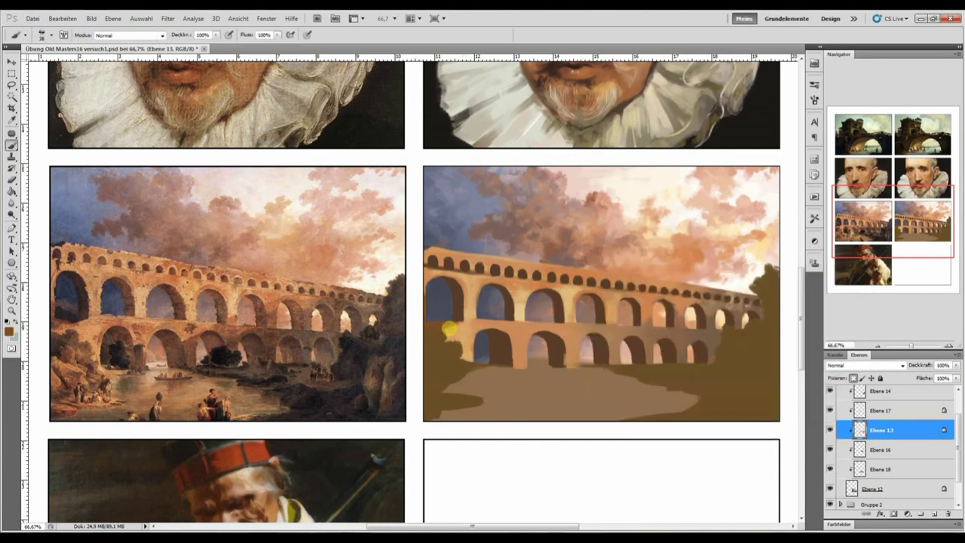
alt+click(631, 321)
key(Return)
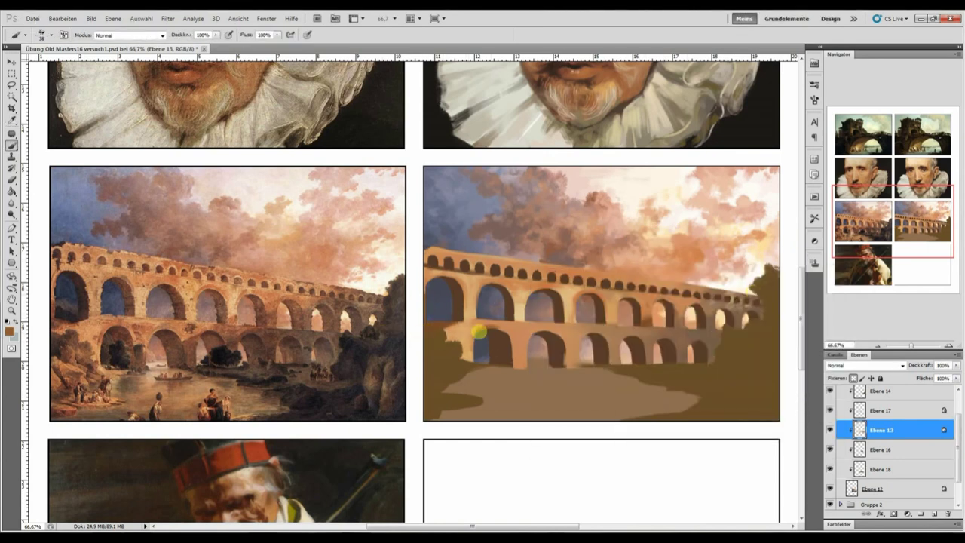
Pick up pale peach and dark brown from the arches, alternating between Ebene 16 and Ebene 13.
alt+click(567, 348)
alt+click(579, 348)
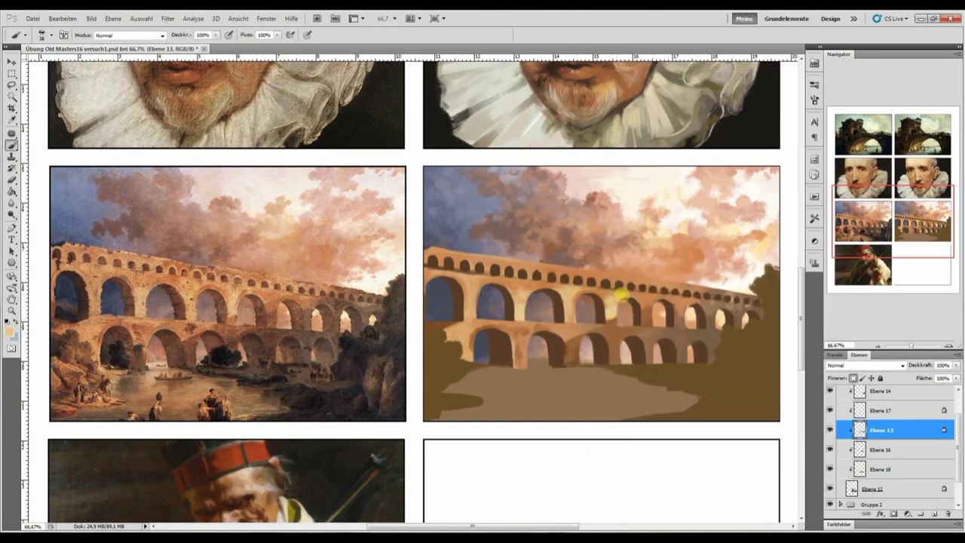
alt+click(686, 291)
alt+click(725, 315)
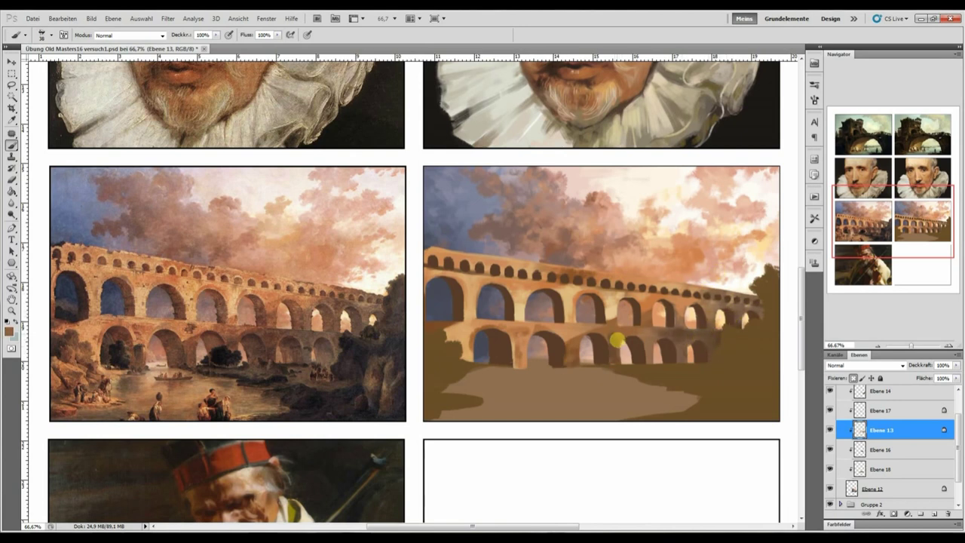
alt+click(645, 312)
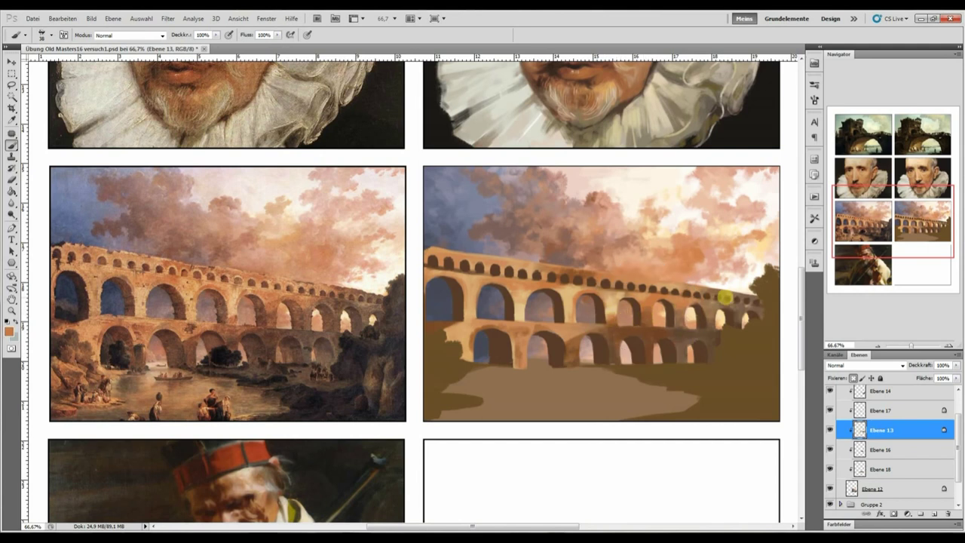
alt+click(660, 348)
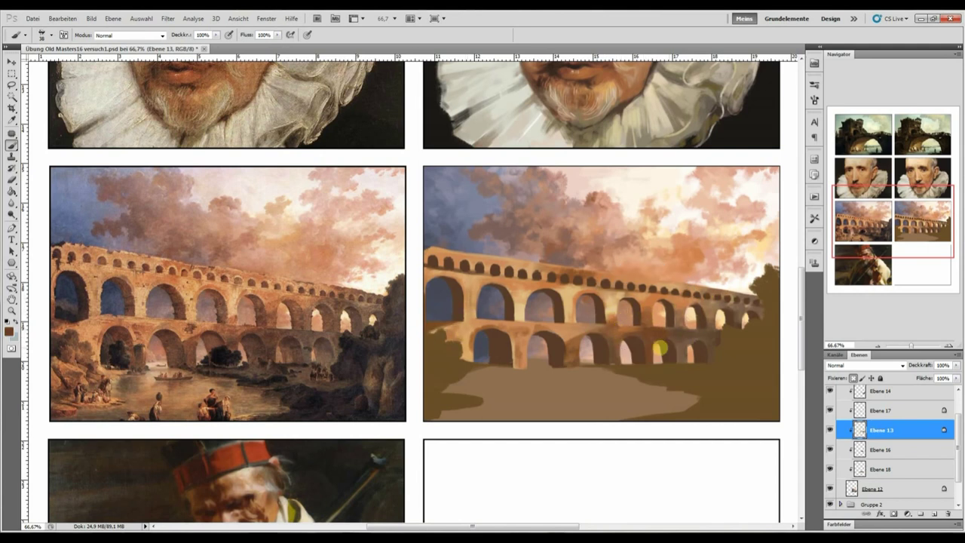
key(alt+bracketleft)
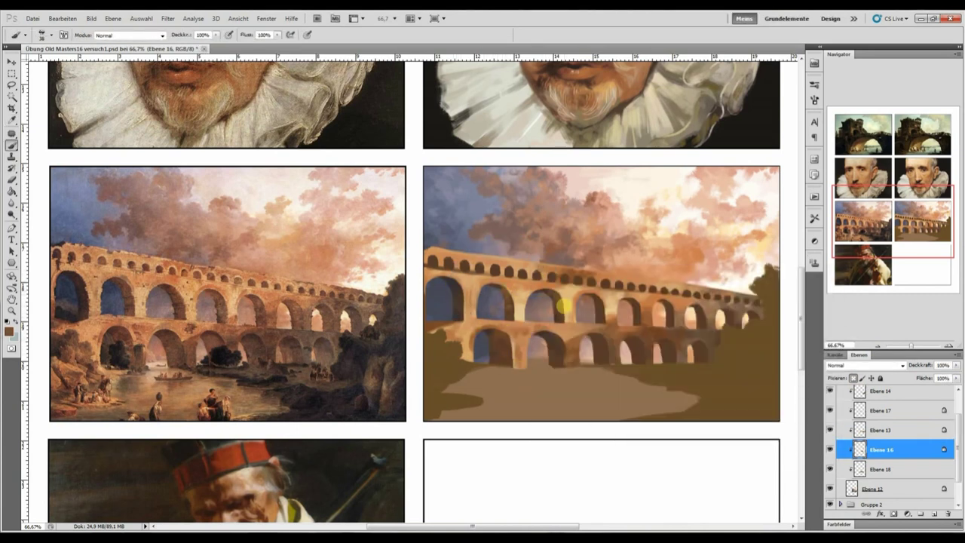
alt+click(621, 329)
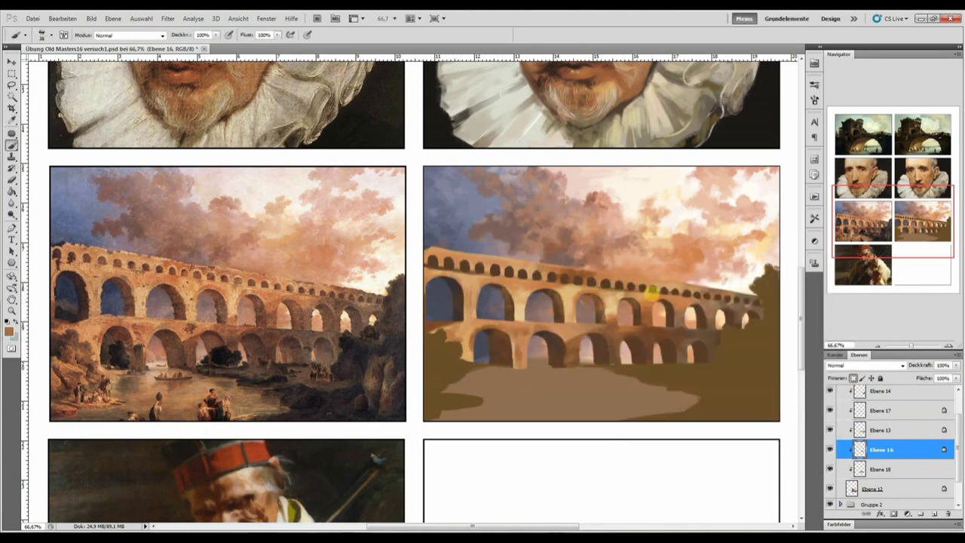
alt+click(724, 312)
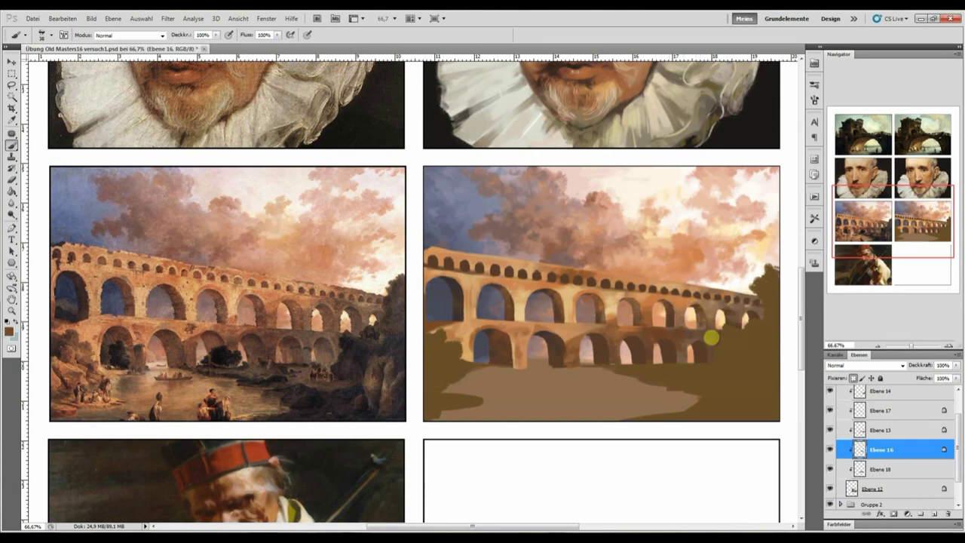
key(alt+bracketright)
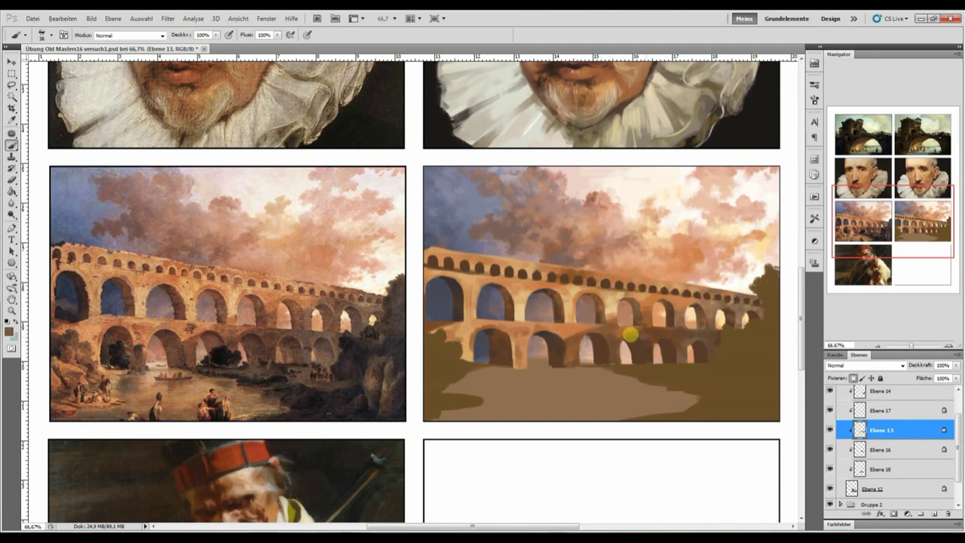
Set a tan paint colour on Ebene 16, then use the eraser on Ebene 14.
click(888, 447)
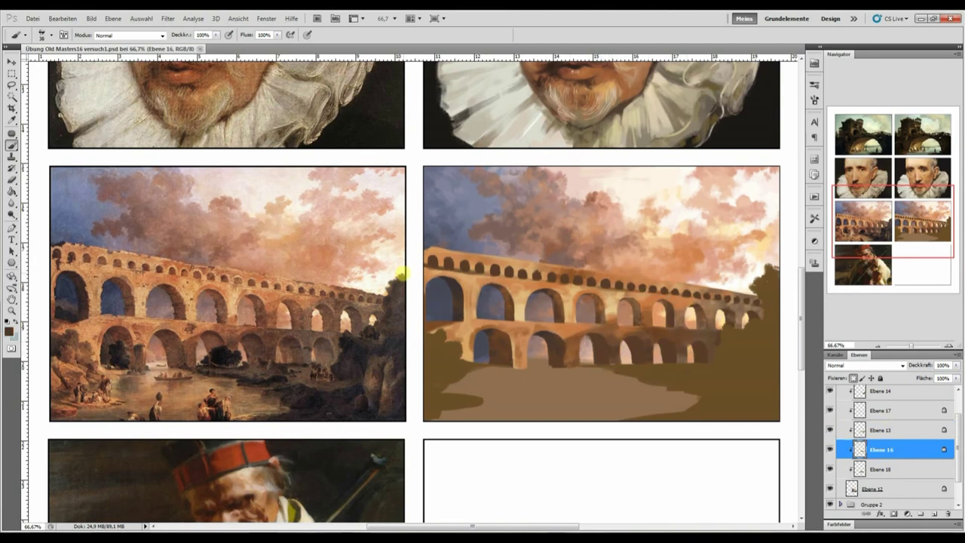
click(602, 354)
key(Return)
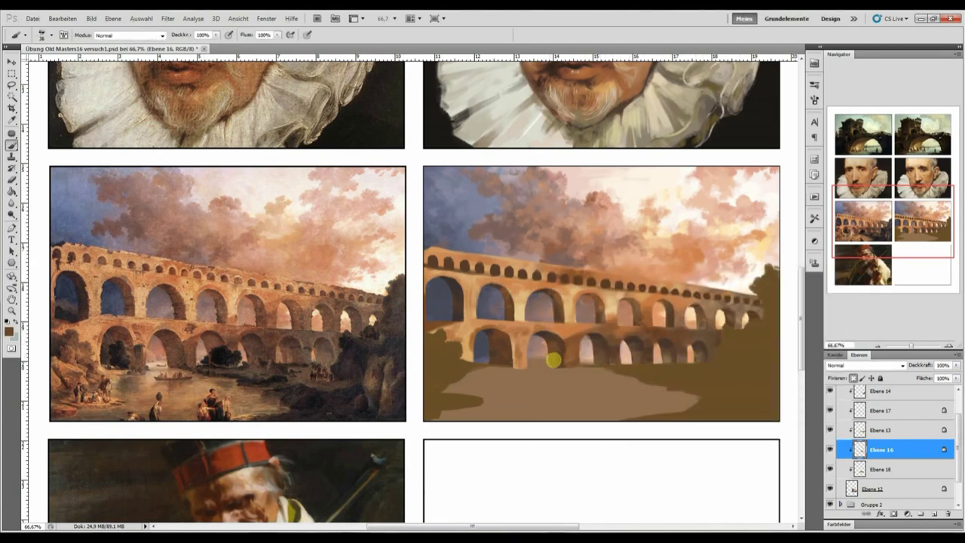
key(e)
ctrl+click(556, 351)
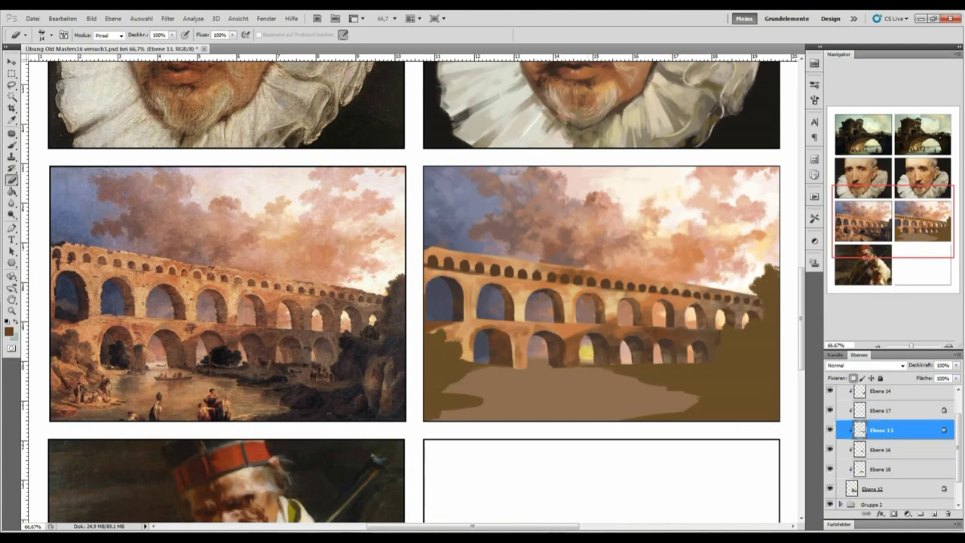
ctrl+click(550, 357)
Darken the lower-right ground with brown and brush light orange strokes across the ground on Ebene 18.
key(i)
key(Return)
key(b)
drag(640, 380, 739, 339)
click(880, 472)
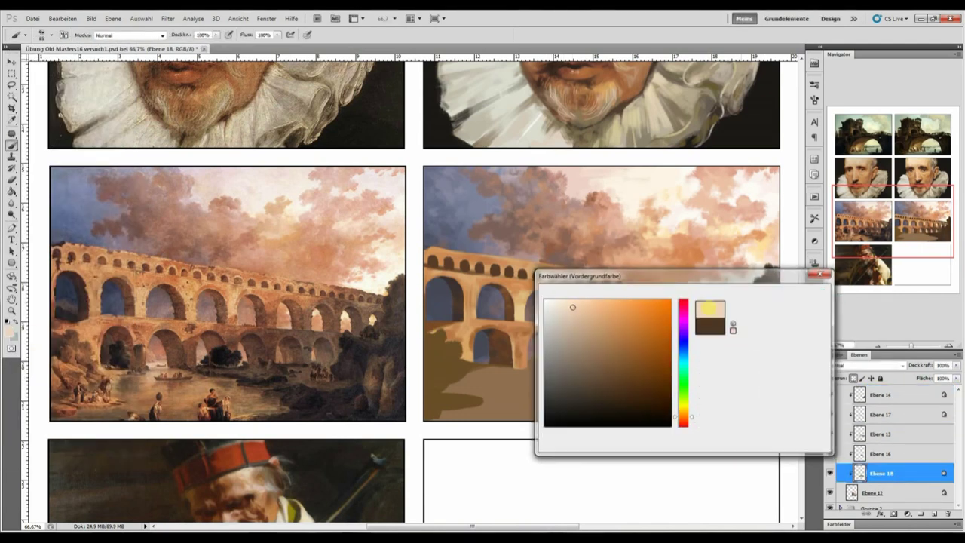
drag(452, 377, 640, 369)
drag(475, 396, 554, 407)
mouse_move(481, 399)
mouse_down()
mouse_move(594, 403)
mouse_move(646, 389)
mouse_up()
Select layer Ebene 13 and set a size-14 brush for detail work.
ctrl+click(646, 390)
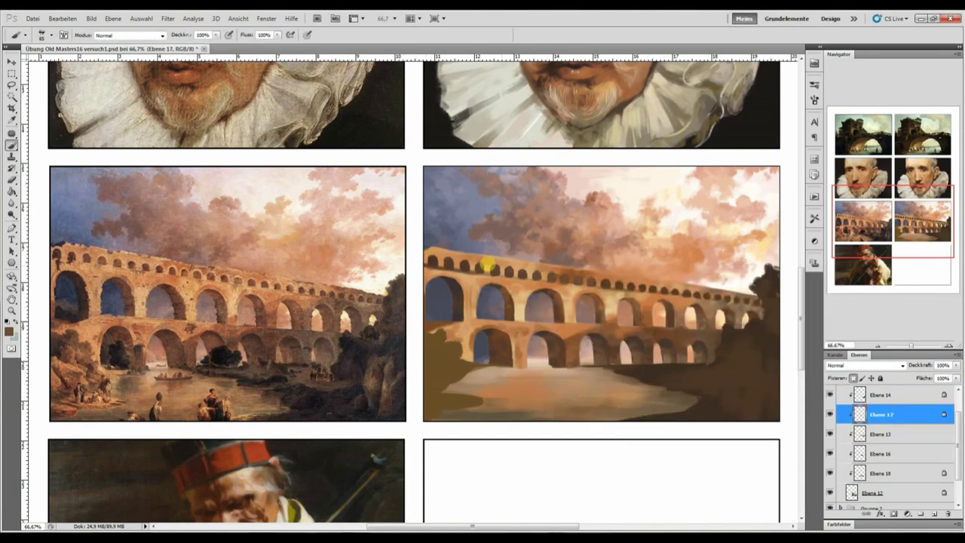
click(473, 265)
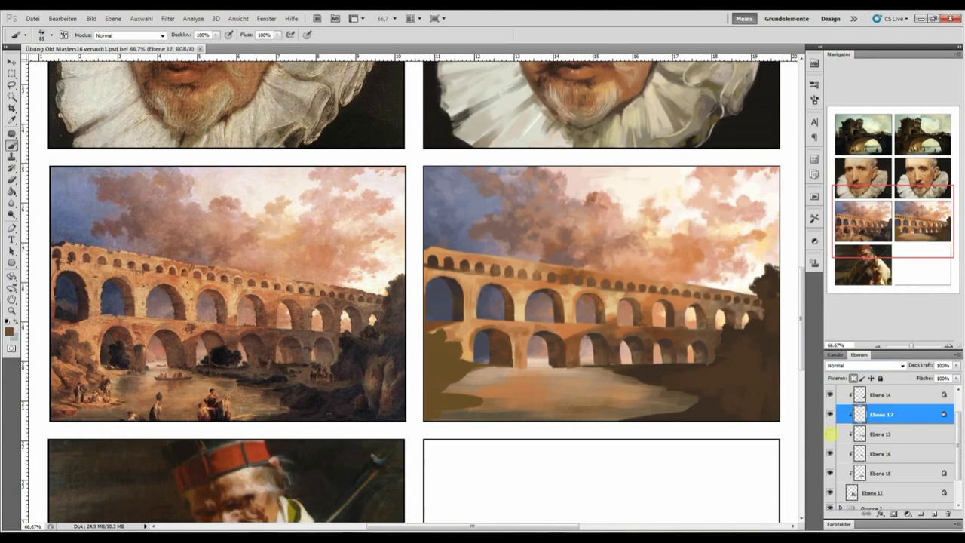
click(832, 433)
click(41, 34)
click(60, 293)
Paint fine light accents up the left pier and across the upper and lower arches.
drag(475, 351, 475, 328)
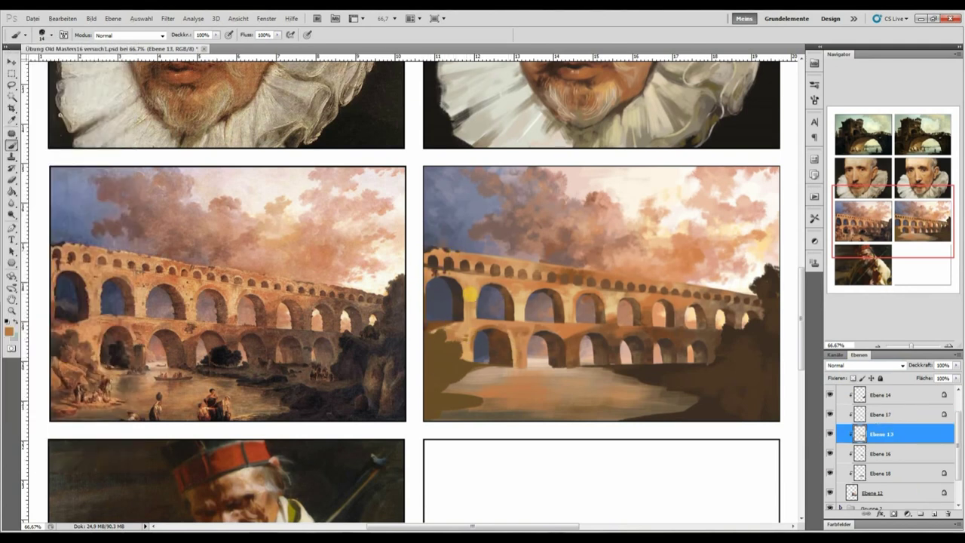
click(466, 309)
mouse_move(466, 286)
mouse_down()
mouse_move(462, 275)
mouse_move(468, 287)
mouse_up()
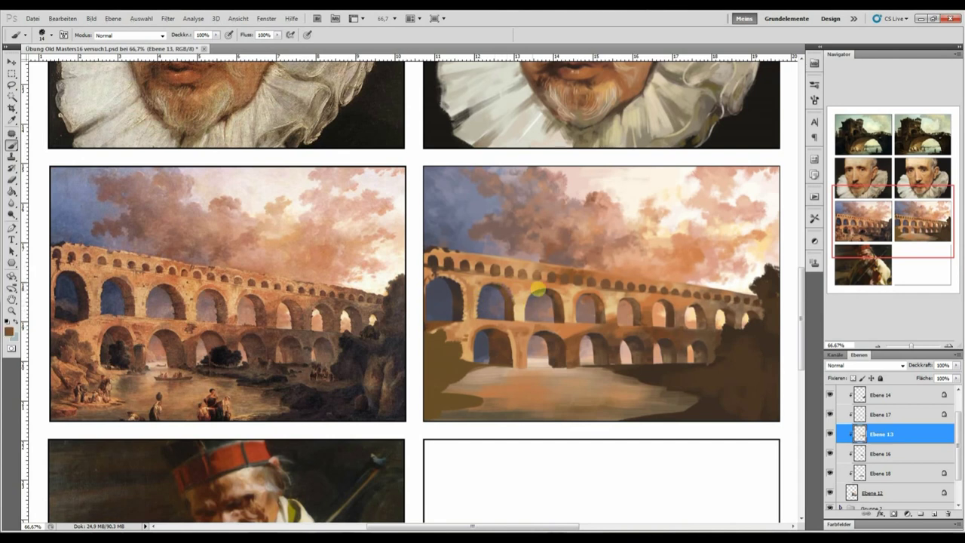
mouse_move(555, 290)
mouse_down()
mouse_move(569, 300)
mouse_move(640, 248)
mouse_move(538, 280)
mouse_up()
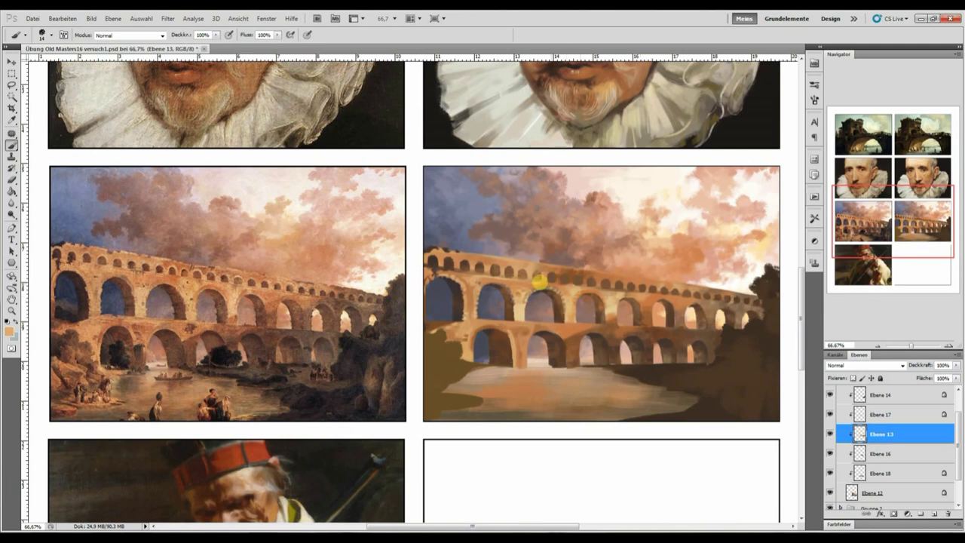
mouse_move(600, 304)
mouse_down()
mouse_move(740, 308)
mouse_move(701, 302)
mouse_up()
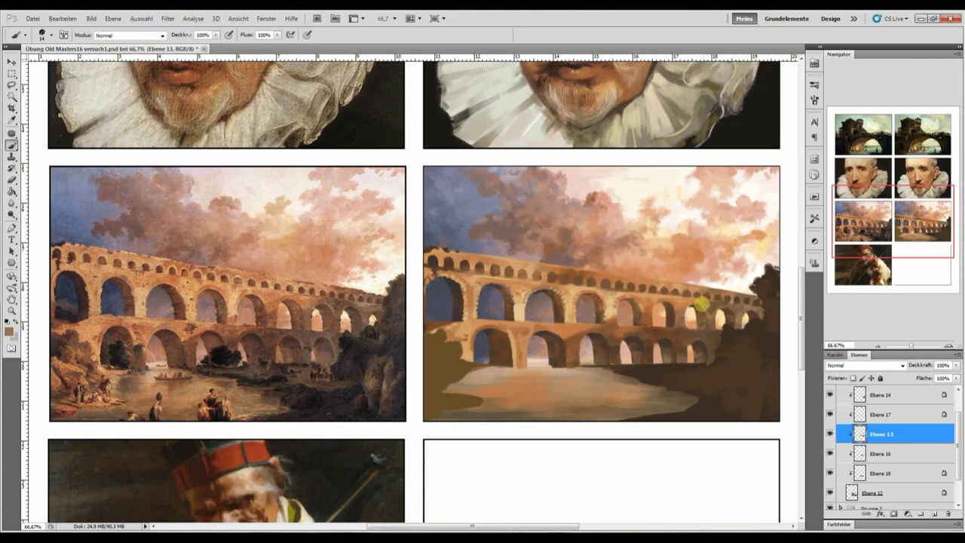
drag(549, 330, 471, 345)
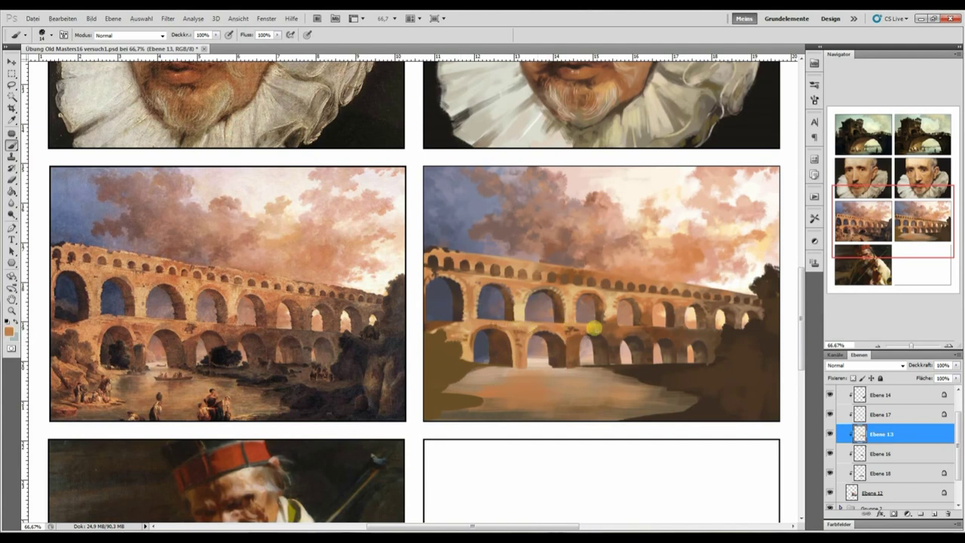
drag(525, 339, 515, 329)
click(735, 313)
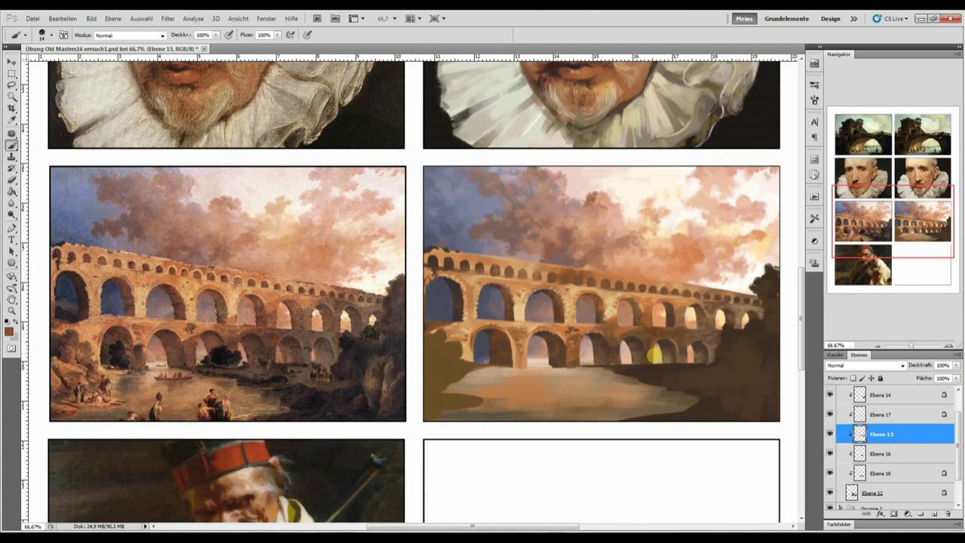
alt+click(695, 345)
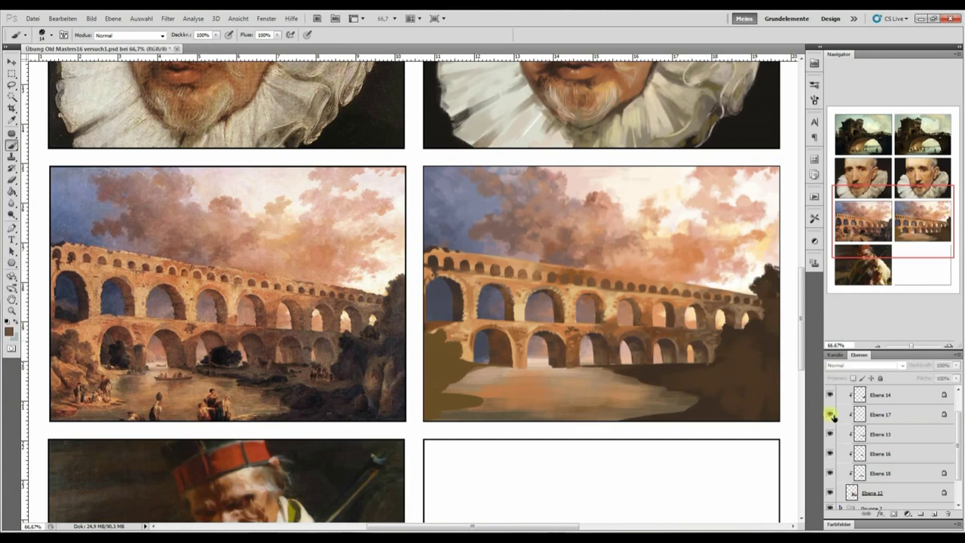
Paint light beige and peach strokes along the top edge of the bridge.
click(877, 414)
drag(456, 256, 488, 258)
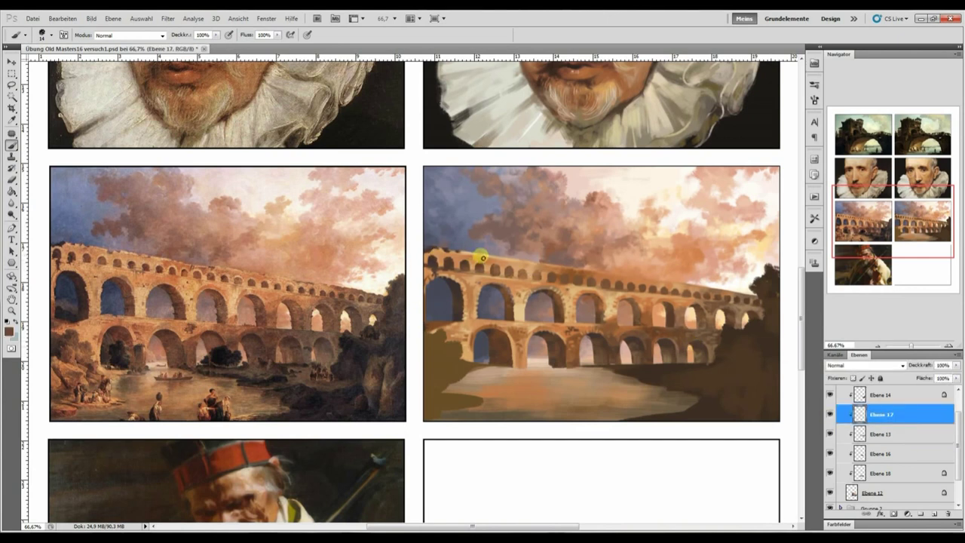
drag(428, 262, 470, 263)
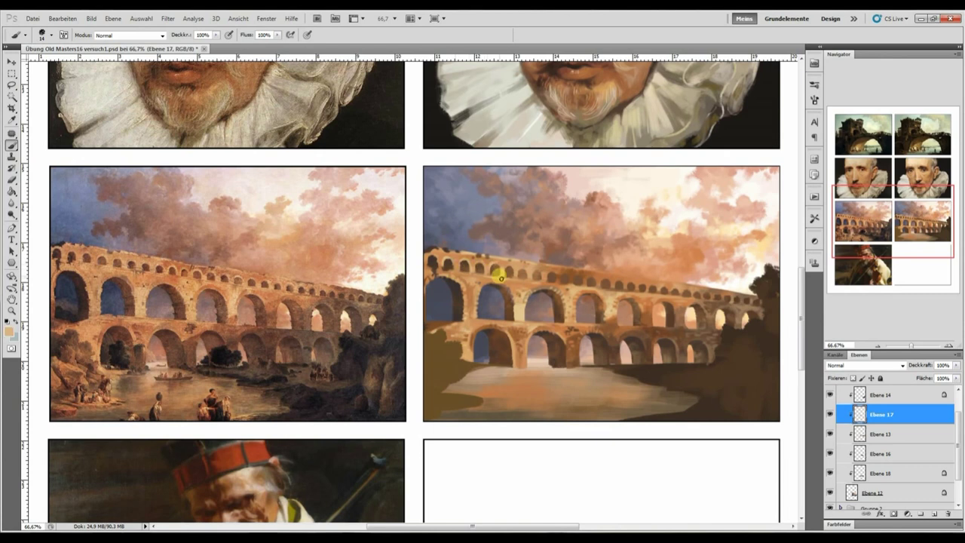
alt+click(556, 279)
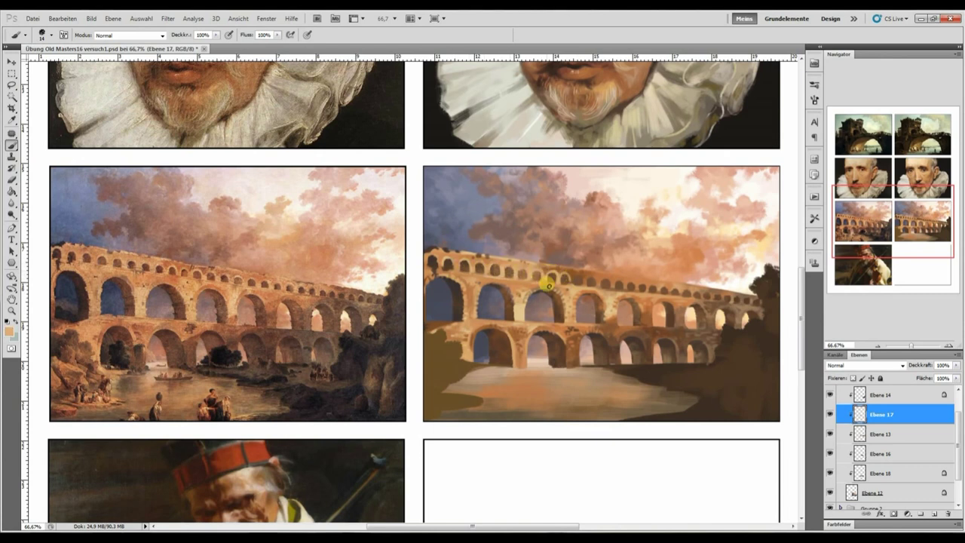
drag(554, 267, 639, 292)
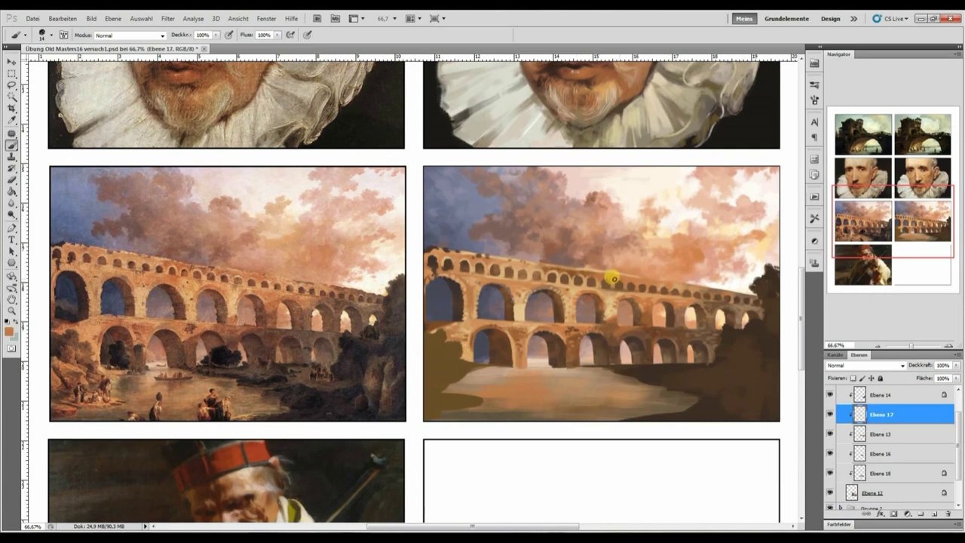
Touch up the arches with dark brown tones and dab peach along the bridge top.
alt+click(637, 344)
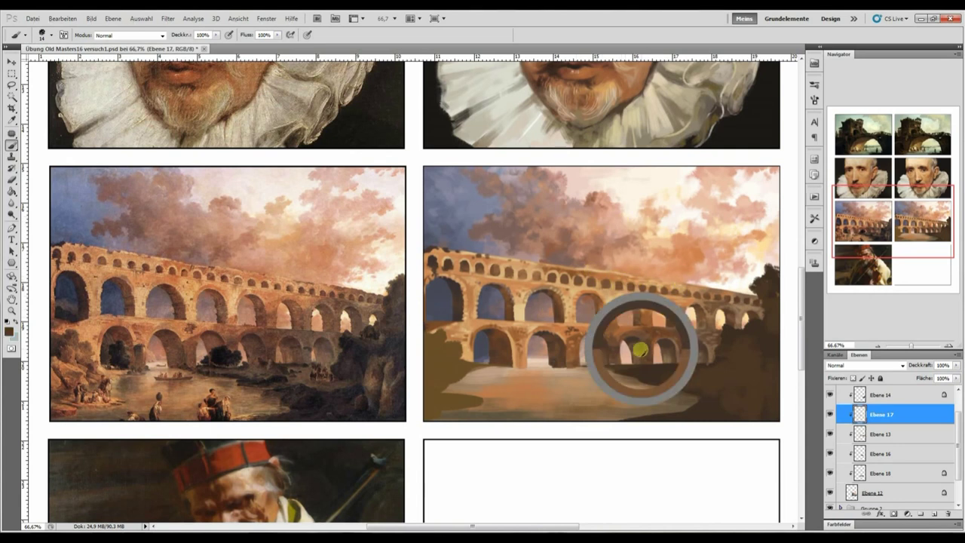
alt+click(597, 265)
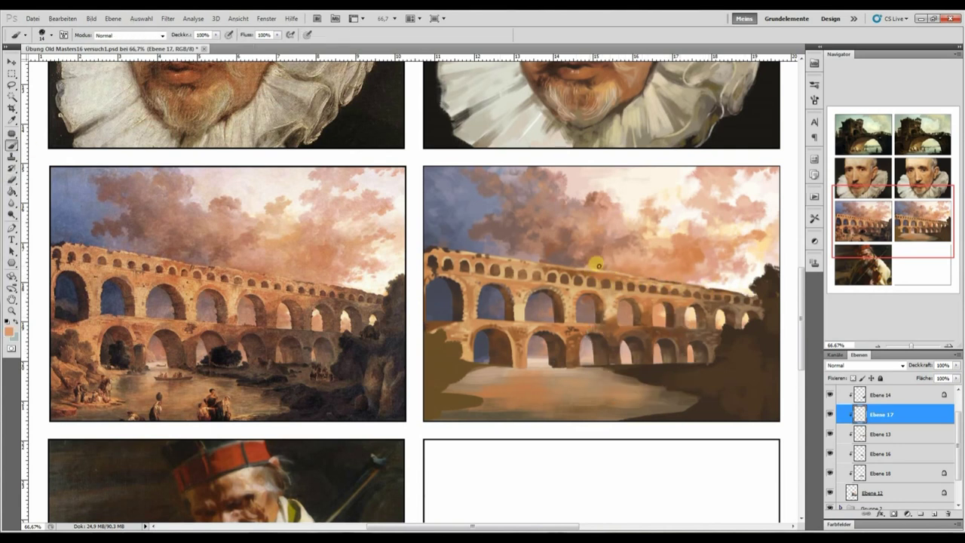
alt+click(570, 281)
alt+click(646, 315)
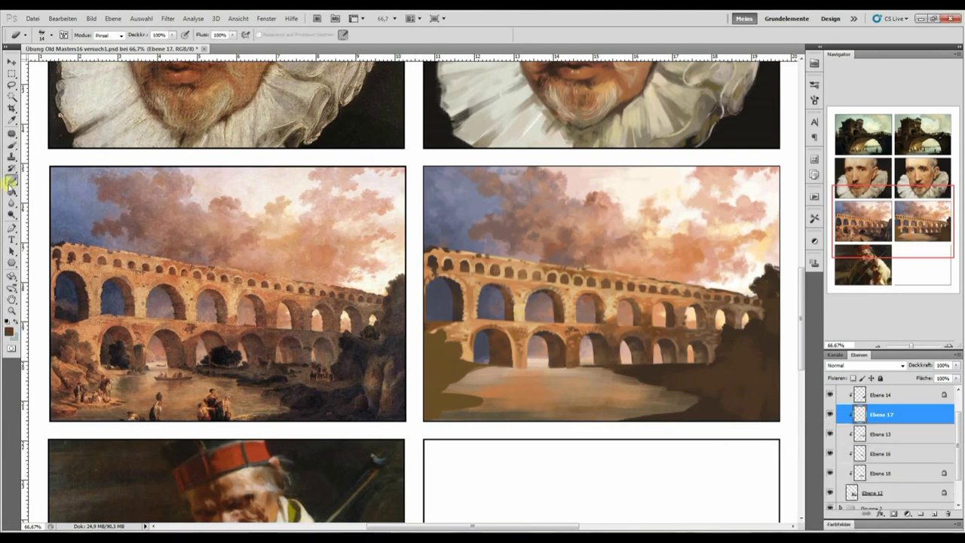
alt+click(661, 307)
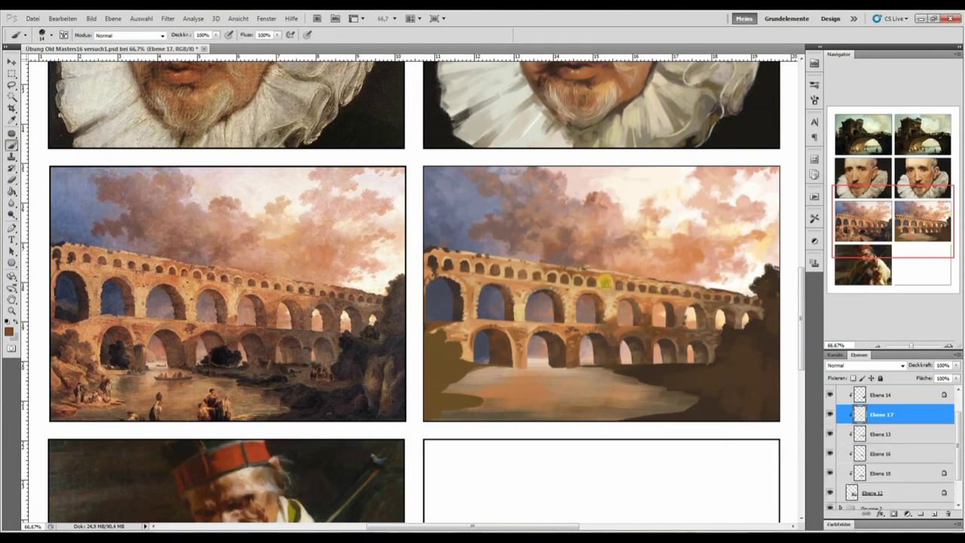
alt+click(618, 340)
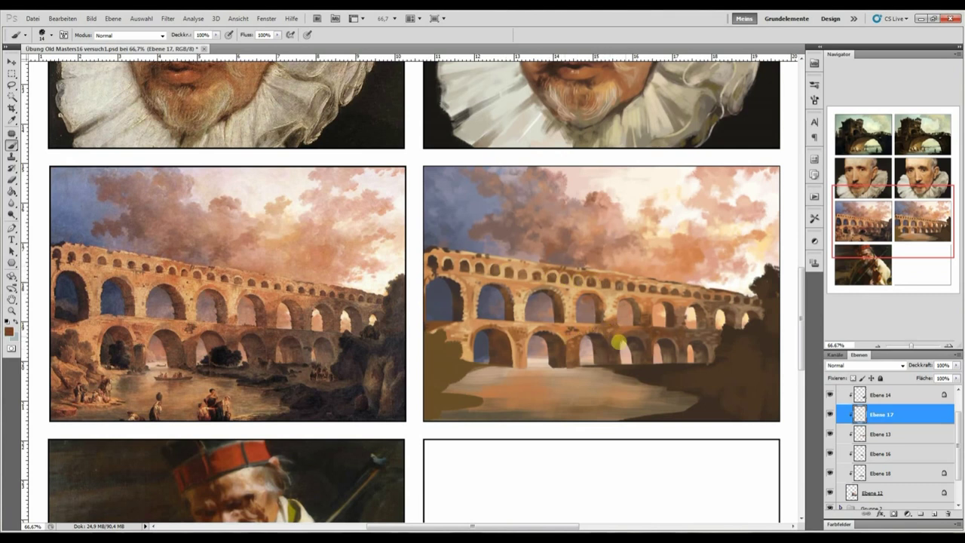
On Ebene 14 with a size-30 brush, darken the shoreline below the aqueduct.
click(830, 394)
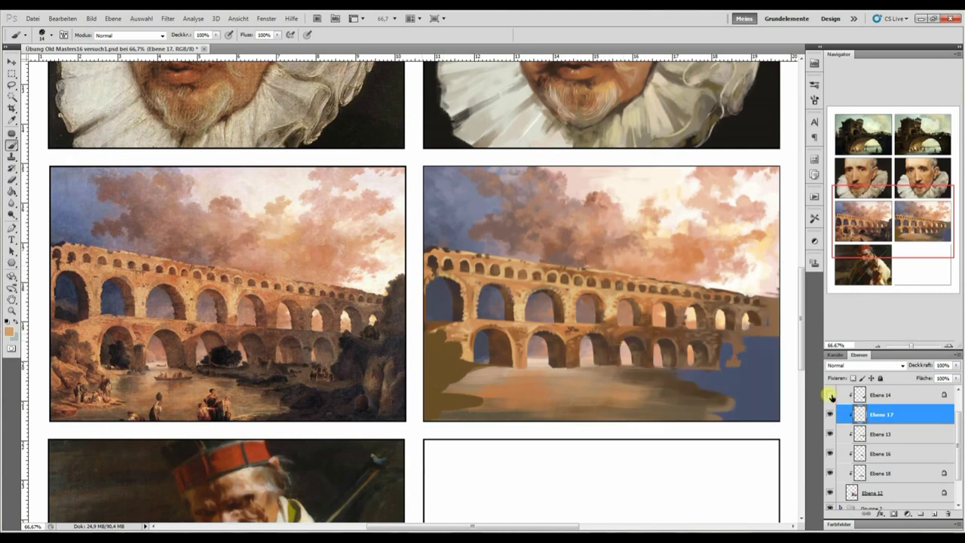
click(829, 394)
click(880, 394)
right_click(129, 205)
click(64, 442)
alt+click(633, 370)
mouse_move(633, 371)
mouse_down()
mouse_move(620, 370)
mouse_move(678, 397)
mouse_up()
Paint dark strokes down the right-side trees with a size-31 brush and sampled tree tones.
key(e)
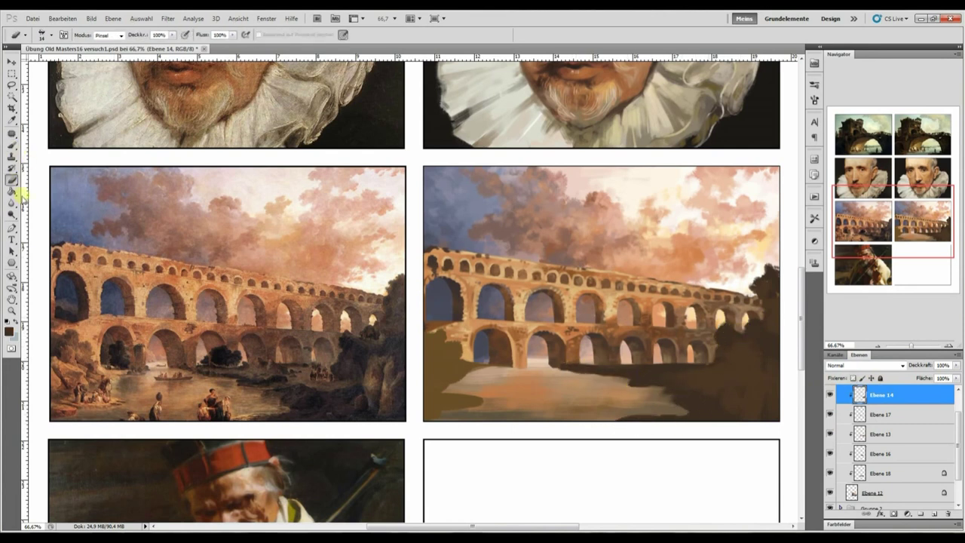
click(9, 329)
click(786, 290)
key(b)
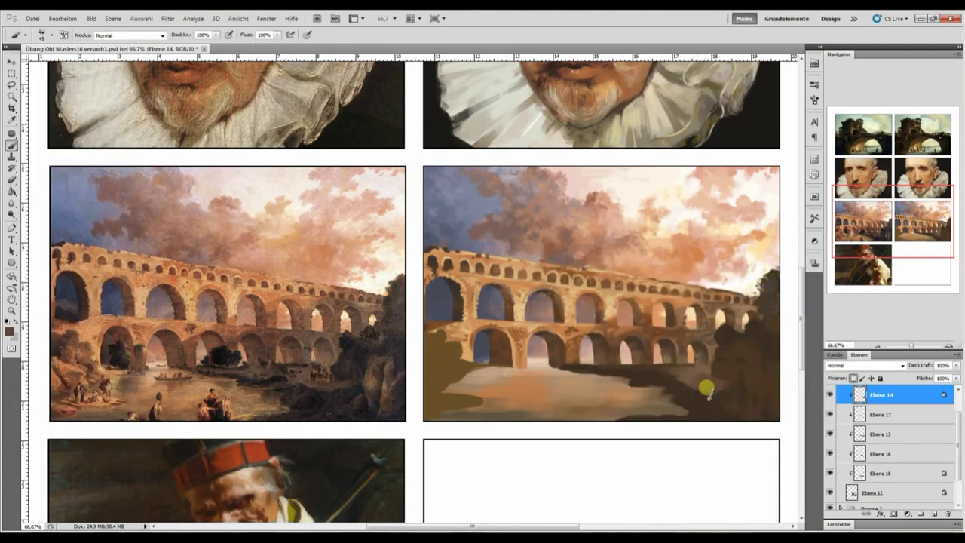
click(641, 377)
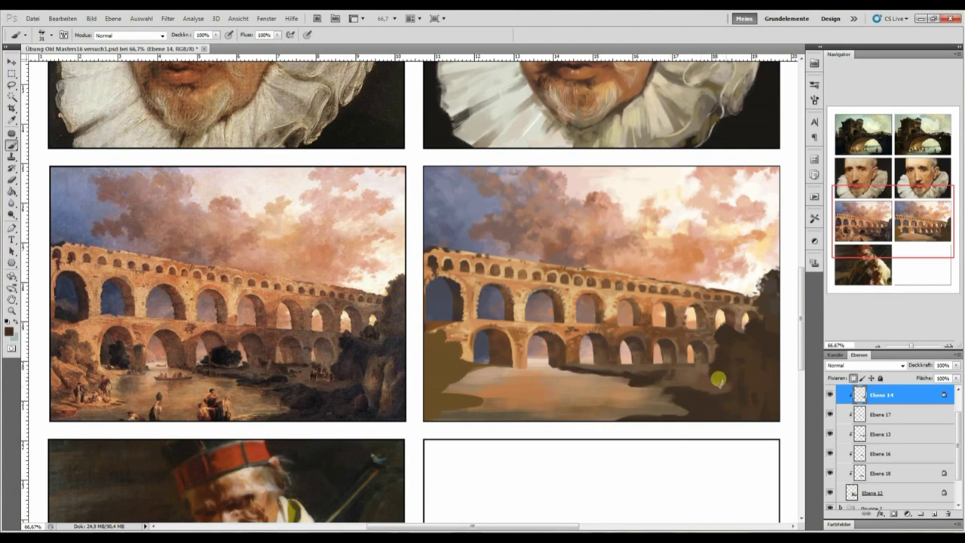
click(761, 388)
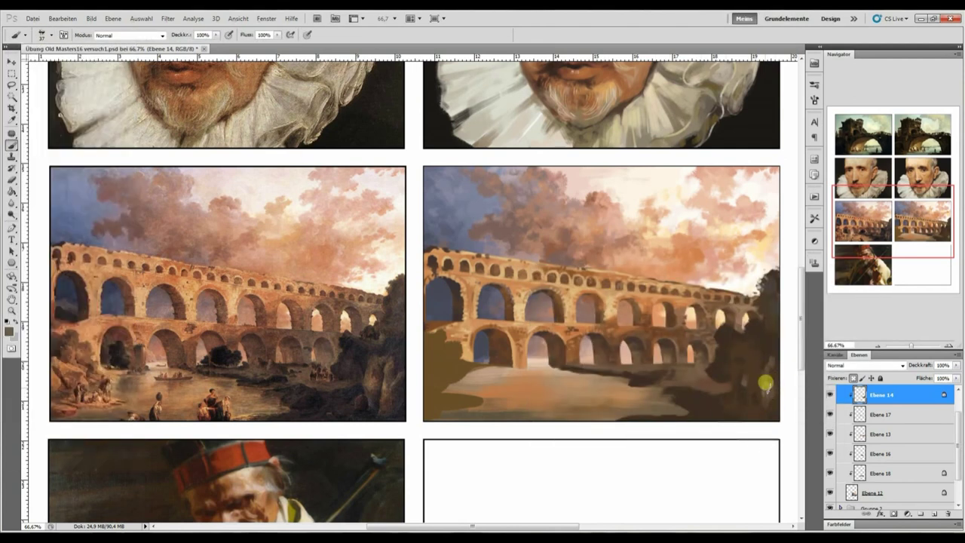
click(593, 366)
key(Return)
click(756, 337)
key(Return)
mouse_move(757, 338)
mouse_down()
mouse_move(753, 413)
mouse_move(709, 392)
mouse_up()
Darken the shadow band under the arches and the right-hand rocks.
alt+click(761, 395)
alt+click(682, 369)
drag(676, 370, 632, 362)
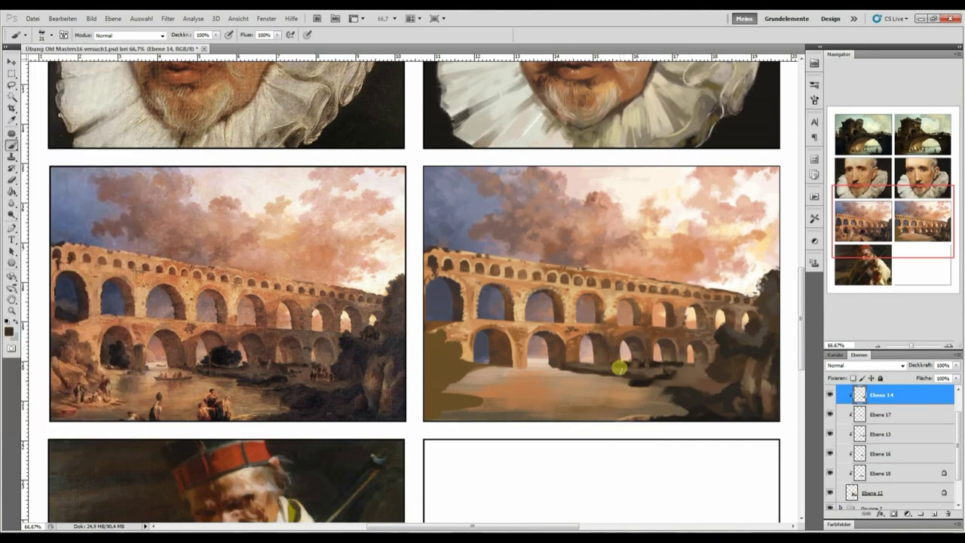
alt+click(204, 241)
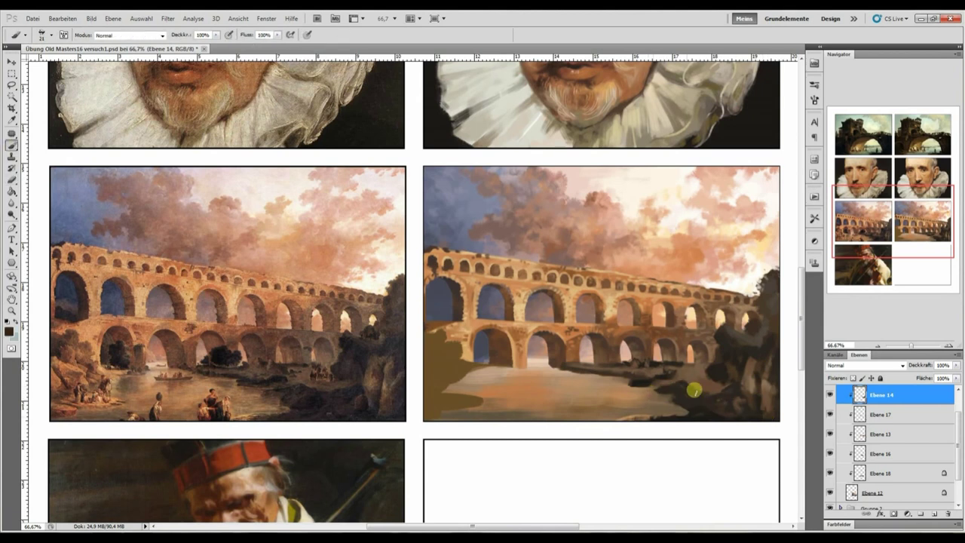
mouse_move(693, 389)
mouse_down()
mouse_move(770, 360)
mouse_move(743, 334)
mouse_up()
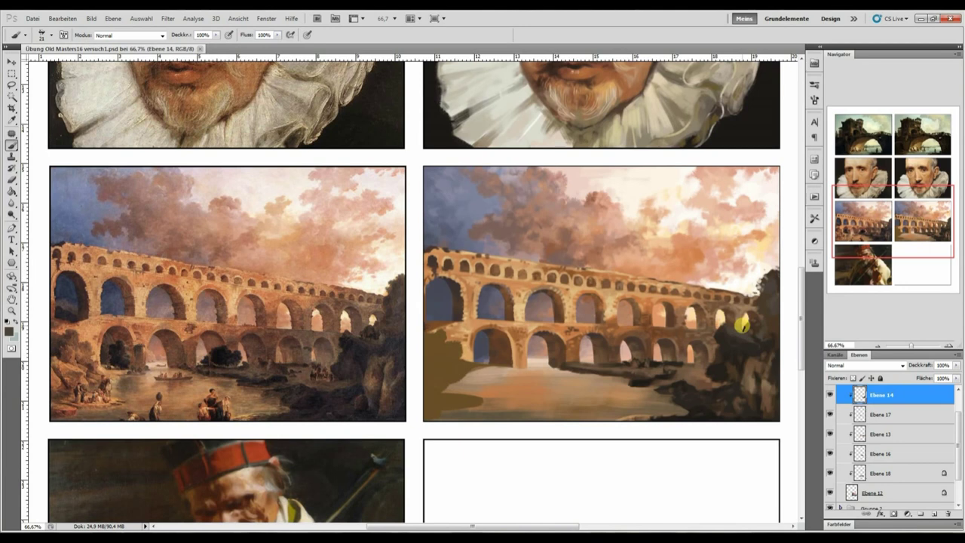
drag(702, 369, 714, 351)
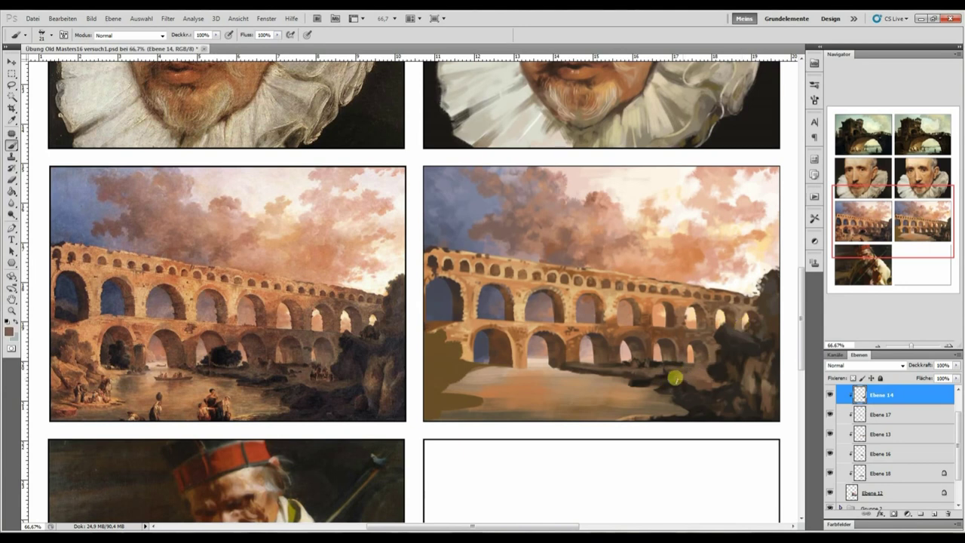
drag(618, 349, 604, 357)
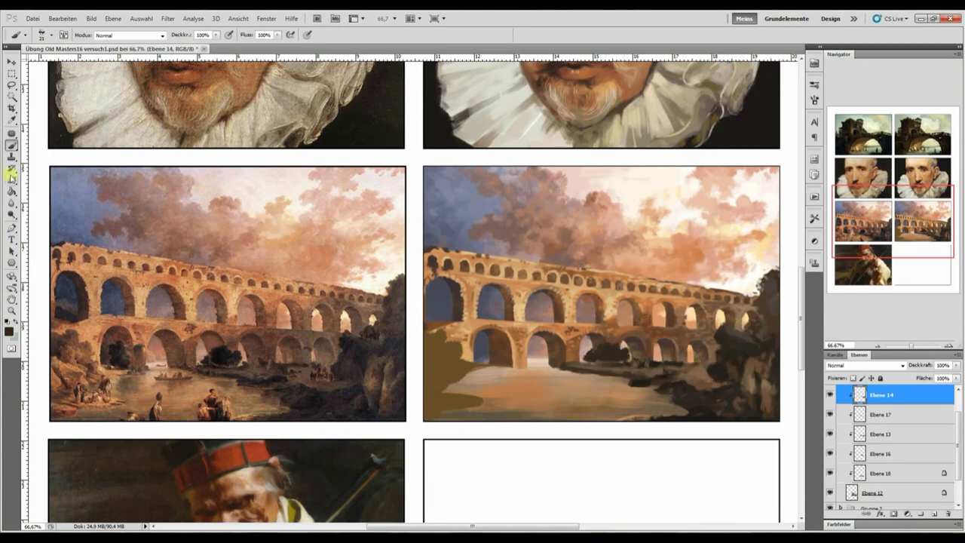
Add new layer Ebene 15 and brush tan strokes over the lower-left foreground.
click(15, 34)
click(55, 283)
alt+click(565, 367)
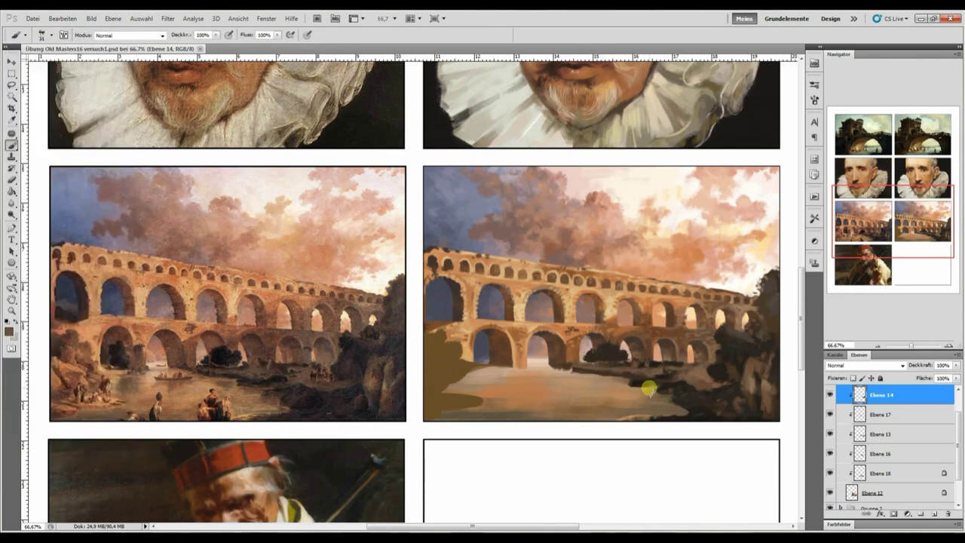
key(ctrl+shift+alt+n)
right_click(502, 344)
mouse_move(502, 343)
mouse_down()
mouse_move(452, 370)
mouse_move(483, 373)
mouse_move(448, 366)
mouse_move(433, 334)
mouse_up()
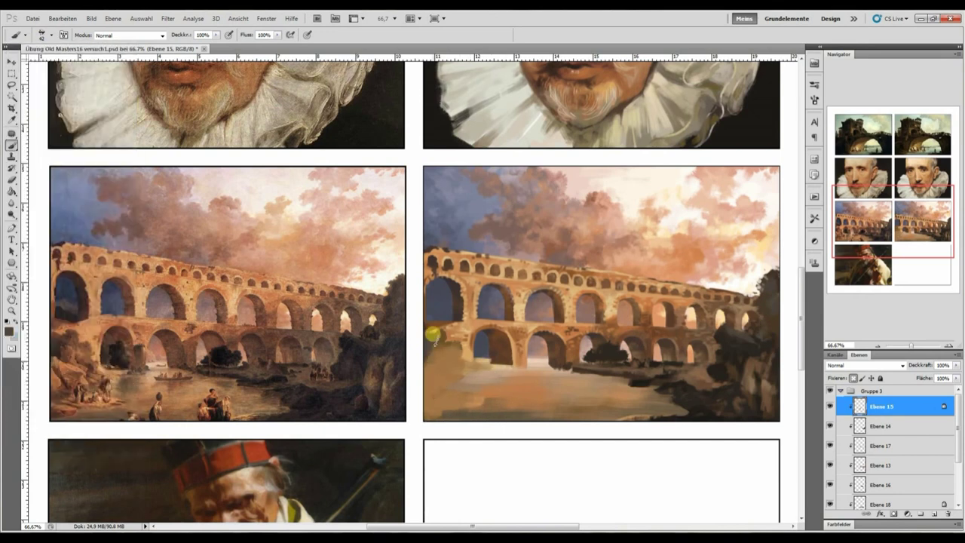
Resize the brush to about 26 px and paint light tan strokes over the lower-left rocks.
alt+click(459, 407)
right_click(471, 403)
key(Return)
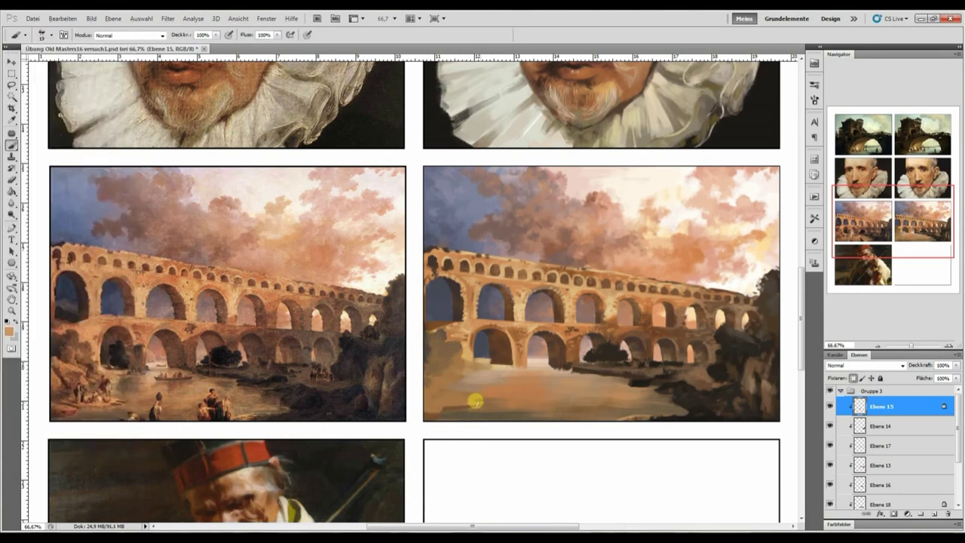
click(641, 349)
key(Return)
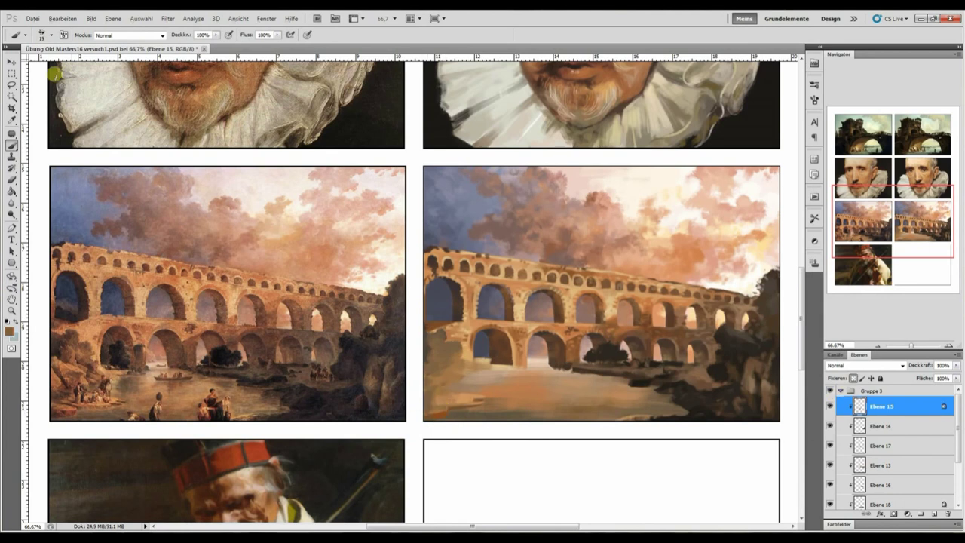
key(bracketright)
right_click(437, 356)
key(Return)
alt+click(443, 384)
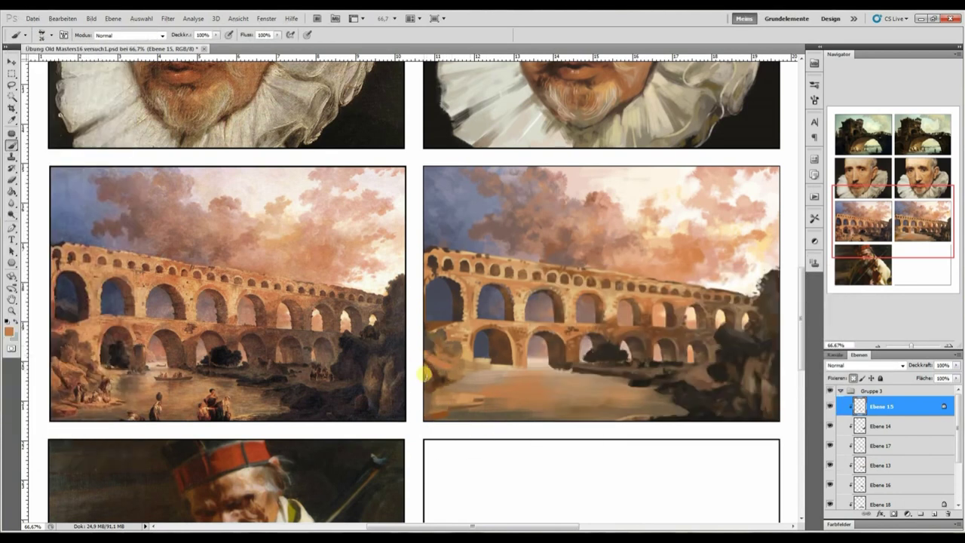
drag(457, 347, 437, 381)
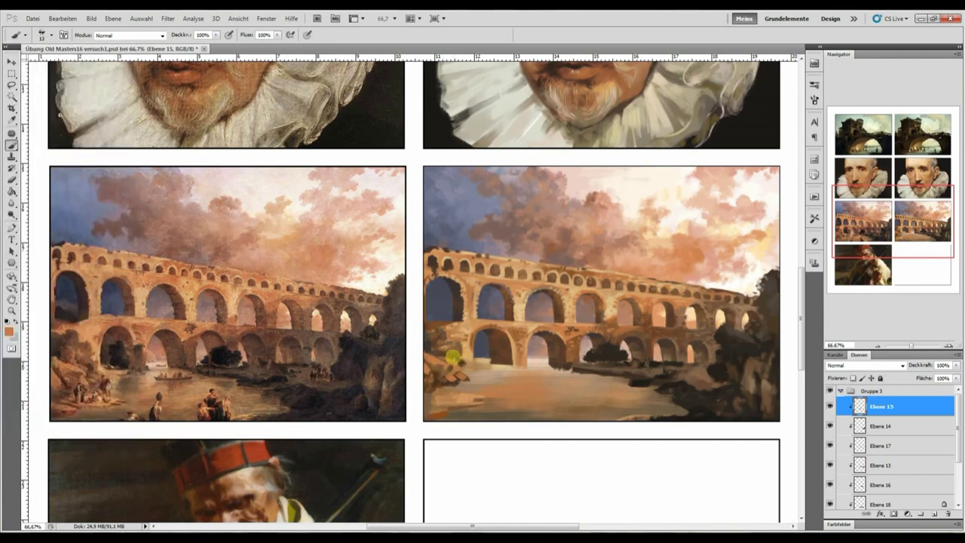
Shrink the brush to 13 and darken the lower-left rocks with dark brown.
drag(456, 373, 446, 370)
alt+click(429, 413)
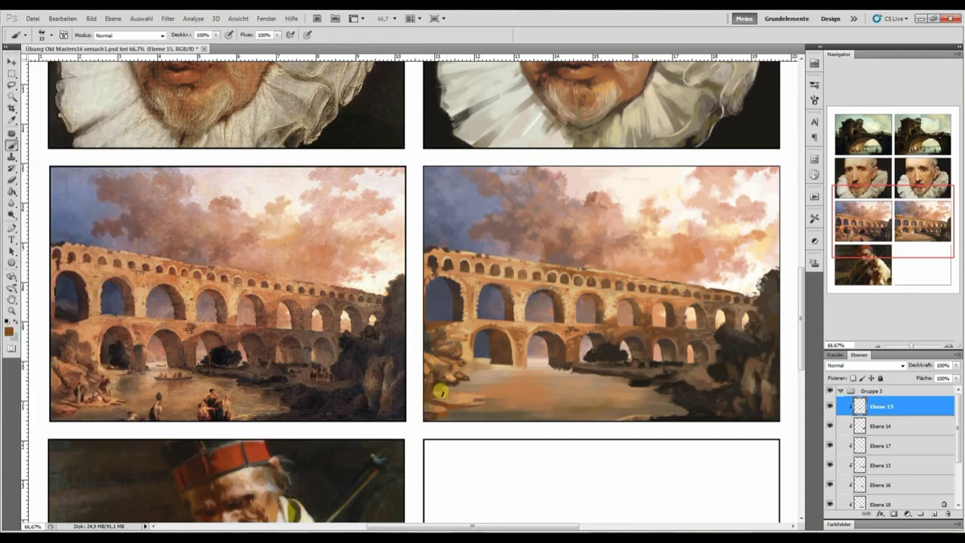
alt+click(462, 365)
mouse_move(461, 365)
mouse_down()
mouse_move(482, 377)
mouse_move(488, 363)
mouse_move(512, 351)
mouse_move(514, 359)
mouse_up()
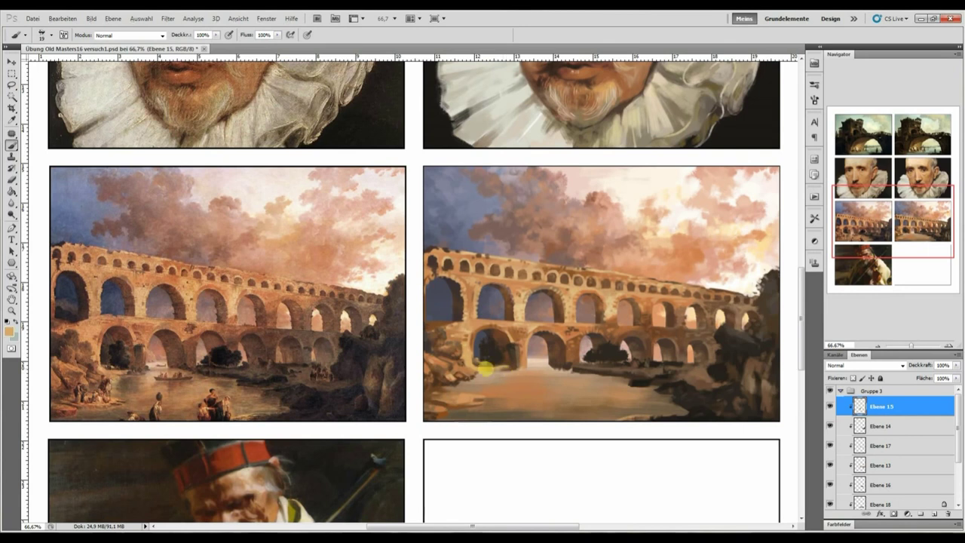
ctrl+click(481, 354)
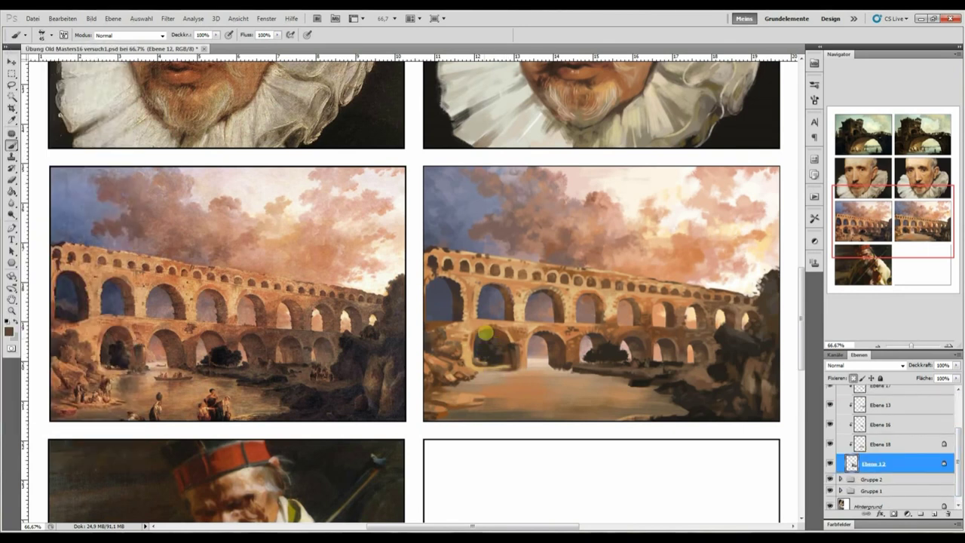
Save, then on Ebene 18 brush light peach reflections onto the water under the arches.
key(ctrl+s)
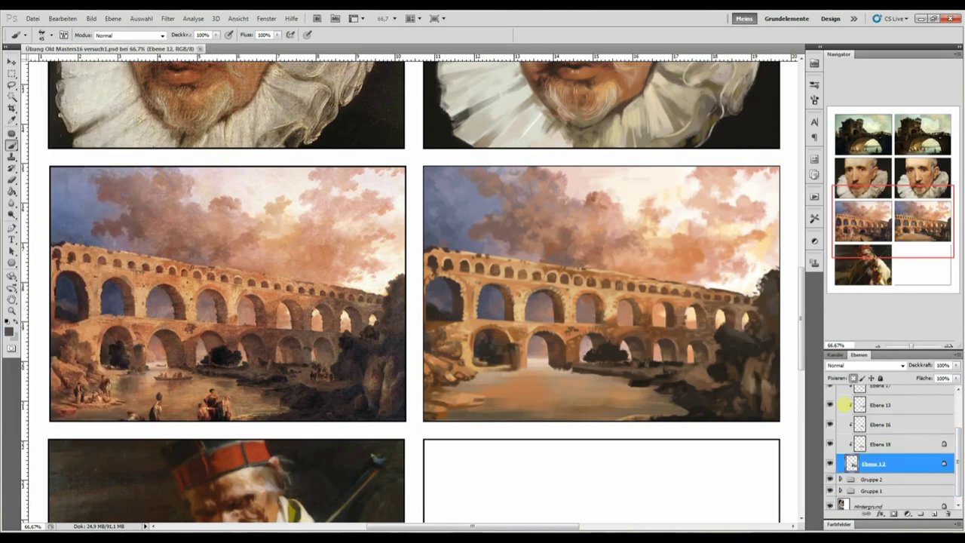
ctrl+right_click(545, 388)
ctrl+click(521, 383)
alt+click(534, 412)
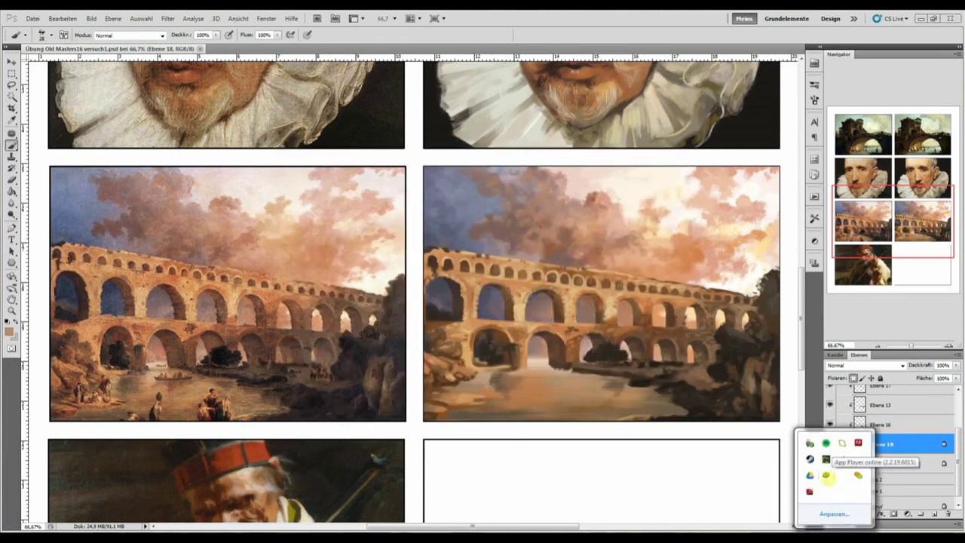
mouse_move(571, 409)
mouse_down()
mouse_move(517, 387)
mouse_move(553, 377)
mouse_move(555, 392)
mouse_move(520, 400)
mouse_up()
alt+click(555, 416)
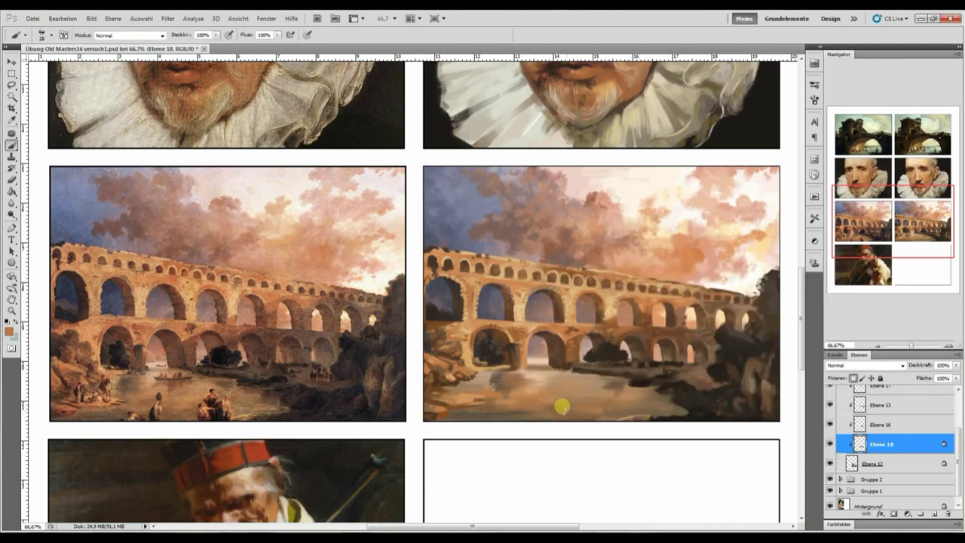
mouse_move(458, 394)
mouse_down()
mouse_move(566, 377)
mouse_move(641, 383)
mouse_move(581, 370)
mouse_move(663, 388)
mouse_move(625, 383)
mouse_move(652, 399)
mouse_up()
alt+click(587, 354)
mouse_move(484, 384)
mouse_down()
mouse_move(519, 371)
mouse_move(587, 397)
mouse_move(593, 416)
mouse_move(617, 397)
mouse_move(517, 392)
mouse_move(609, 370)
mouse_move(581, 379)
mouse_move(613, 383)
mouse_up()
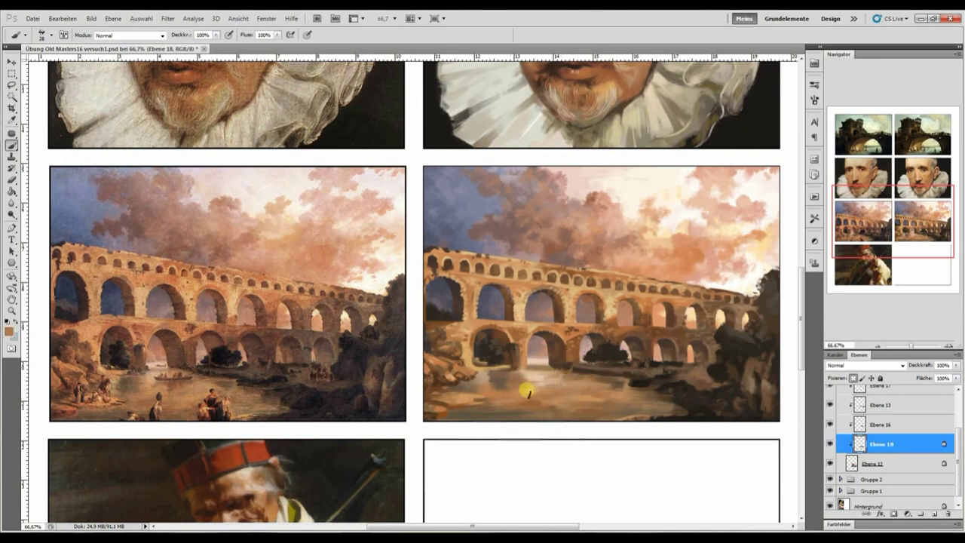
On a new layer, Ebene 19, paint a small dark boat on the water.
key(ctrl+alt+shift+n)
click(18, 35)
key(Escape)
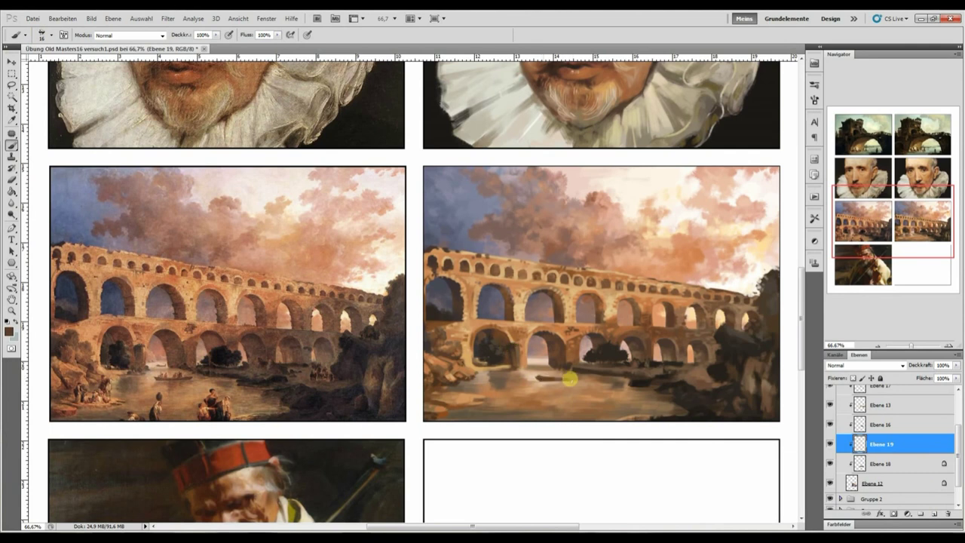
key(i)
key(Return)
key(b)
key(alt+bracketleft)
mouse_move(542, 403)
mouse_down()
mouse_move(548, 388)
mouse_move(510, 384)
mouse_move(576, 386)
mouse_up()
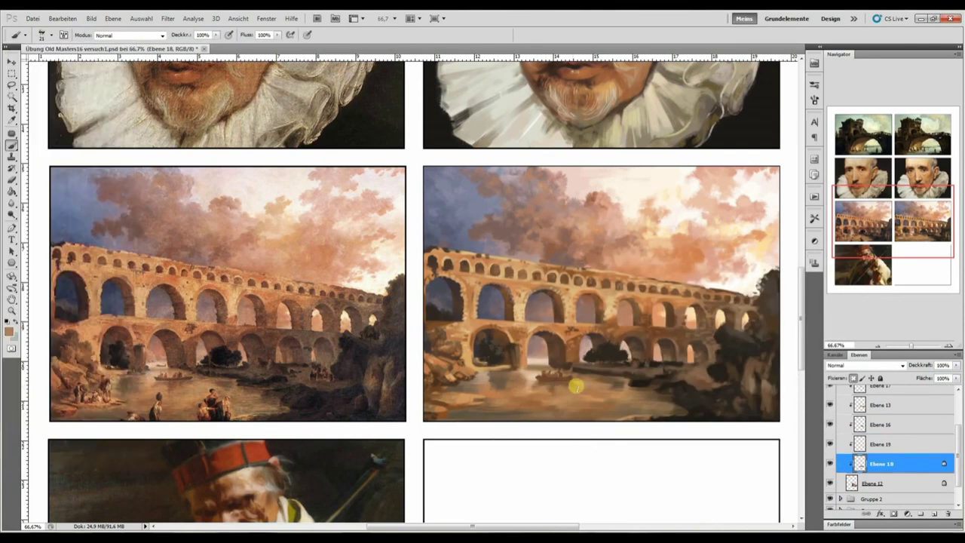
Add Ebene 20 inside Gruppe 3 with transparent pixels locked, and lighten the lower-left figures.
key(alt+bracketright)
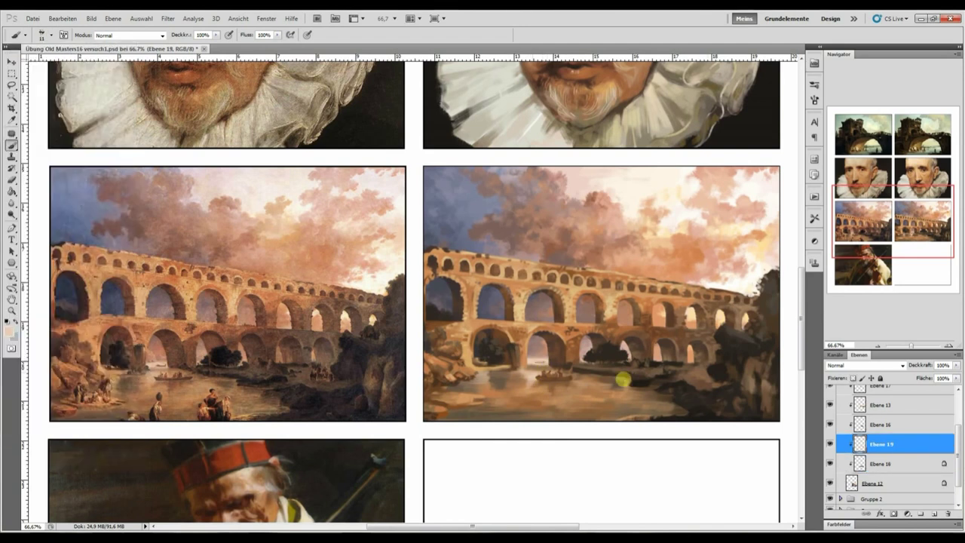
key(alt+bracketleft)
key(alt+bracketleft)
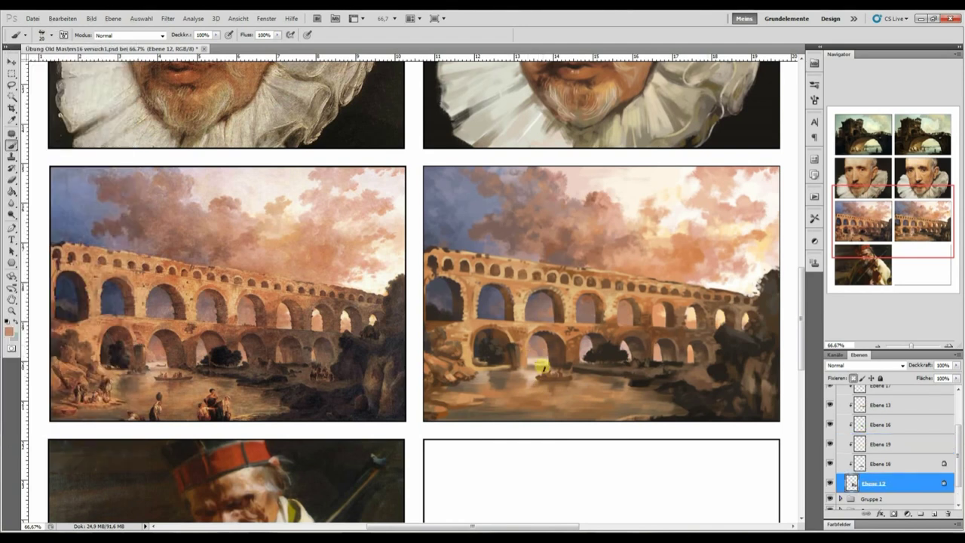
key(alt+period)
key(slash)
drag(467, 388, 446, 389)
Paint the small shore figures with alternating sampled dark and light tan tones.
alt+click(637, 352)
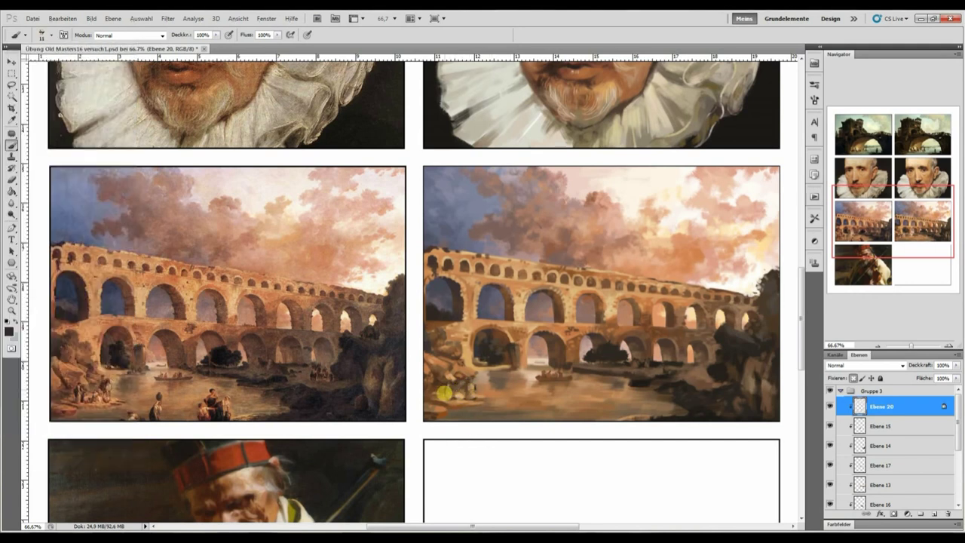
drag(444, 391, 479, 388)
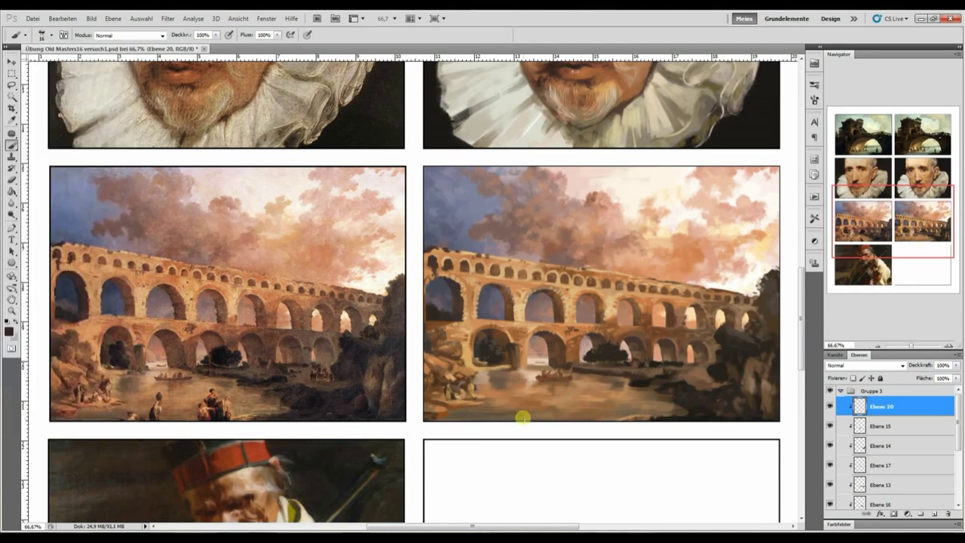
alt+click(523, 415)
drag(538, 419, 543, 402)
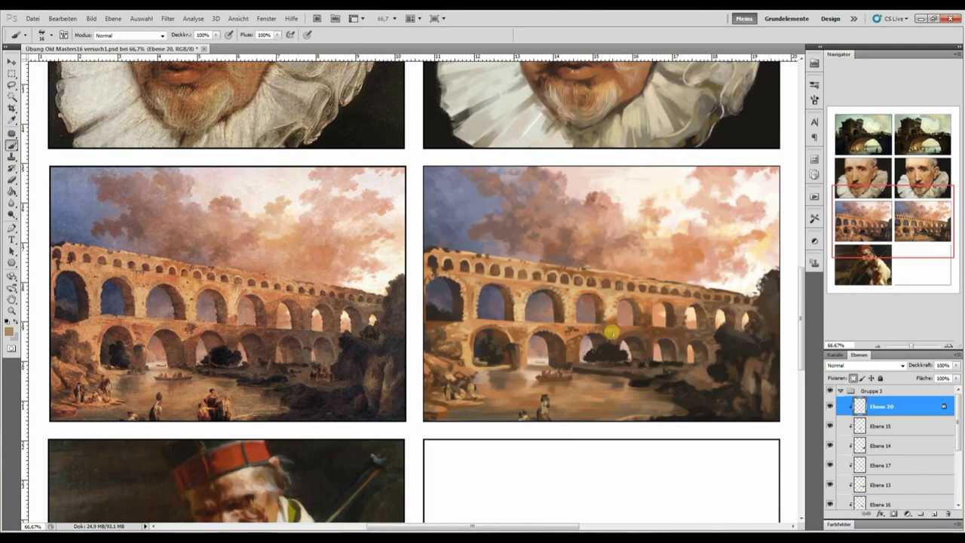
alt+click(543, 408)
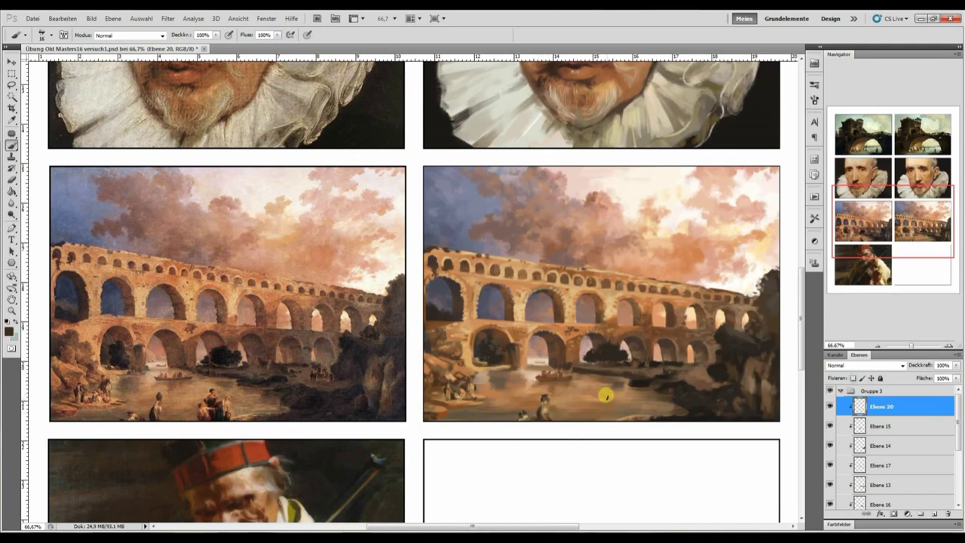
mouse_move(602, 406)
mouse_down()
mouse_move(607, 400)
mouse_move(623, 411)
mouse_move(605, 402)
mouse_up()
Dab brown into the dark foreground and lighter strokes near the arches, then add Ebene 21.
alt+click(748, 326)
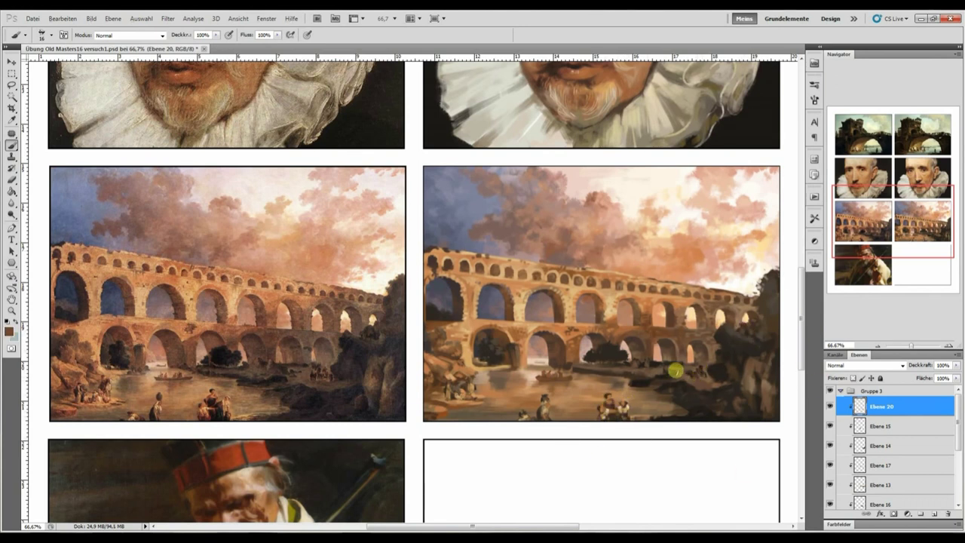
drag(675, 370, 705, 379)
alt+click(701, 379)
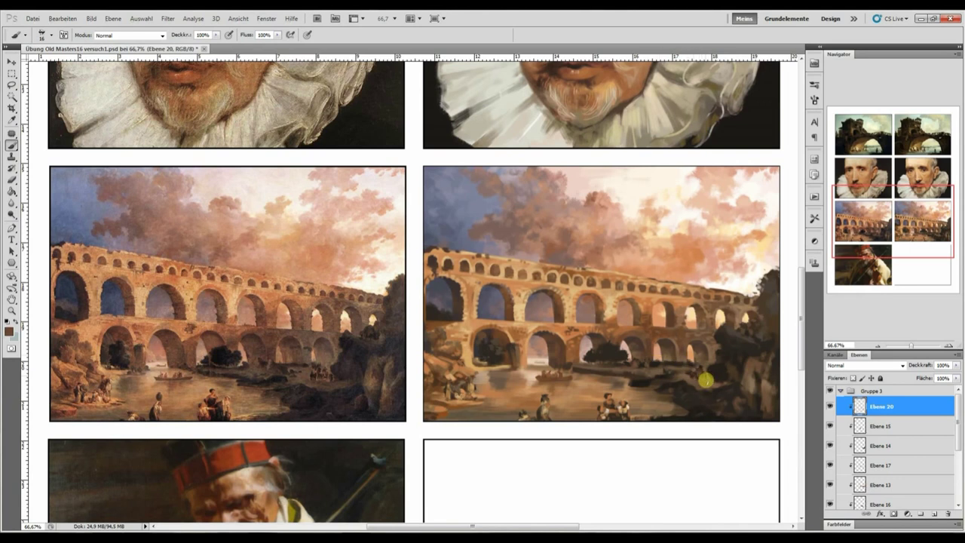
drag(543, 371, 527, 368)
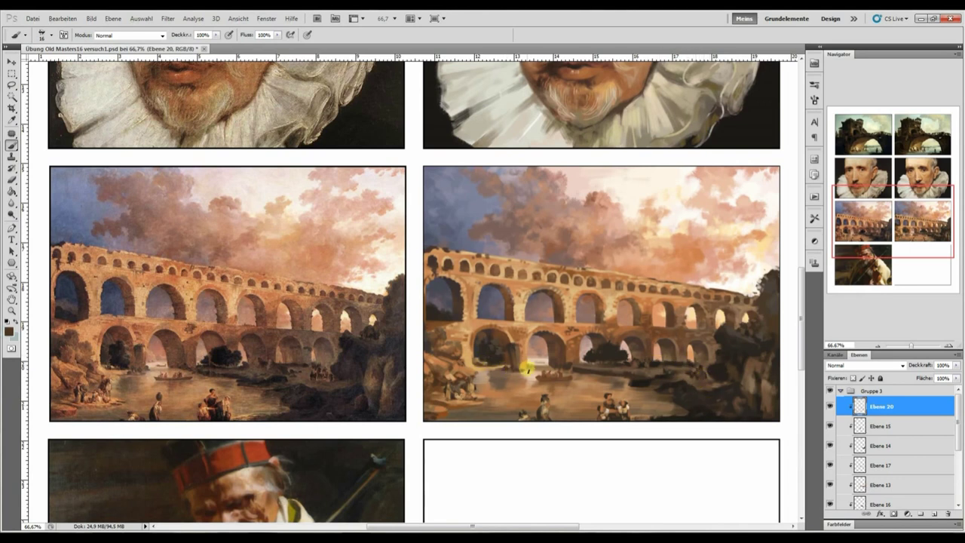
alt+click(512, 356)
key(ctrl+shift+alt+n)
With a chosen brush preset, add faint orange strokes on the water and darken the right-side arches.
click(34, 44)
click(60, 231)
click(618, 412)
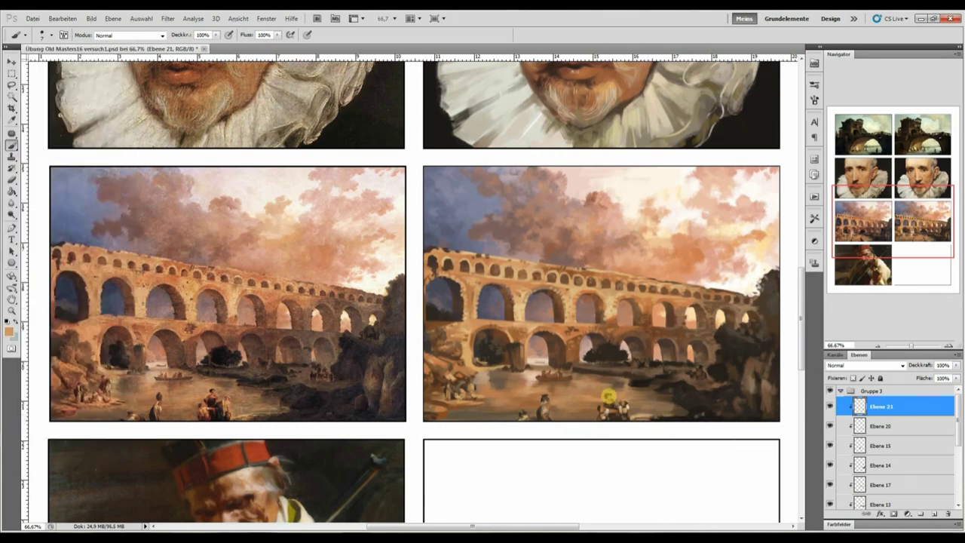
drag(669, 394, 624, 406)
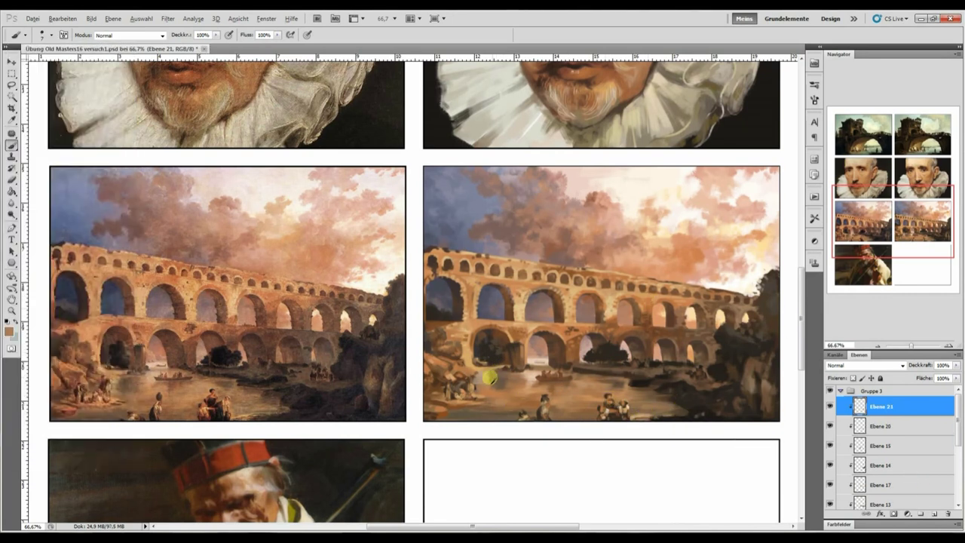
alt+click(632, 300)
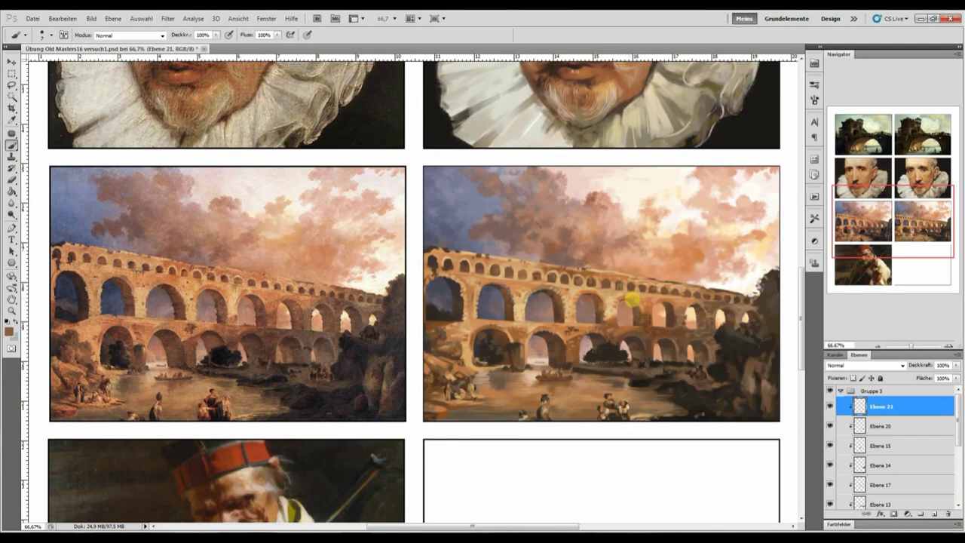
drag(643, 310, 703, 312)
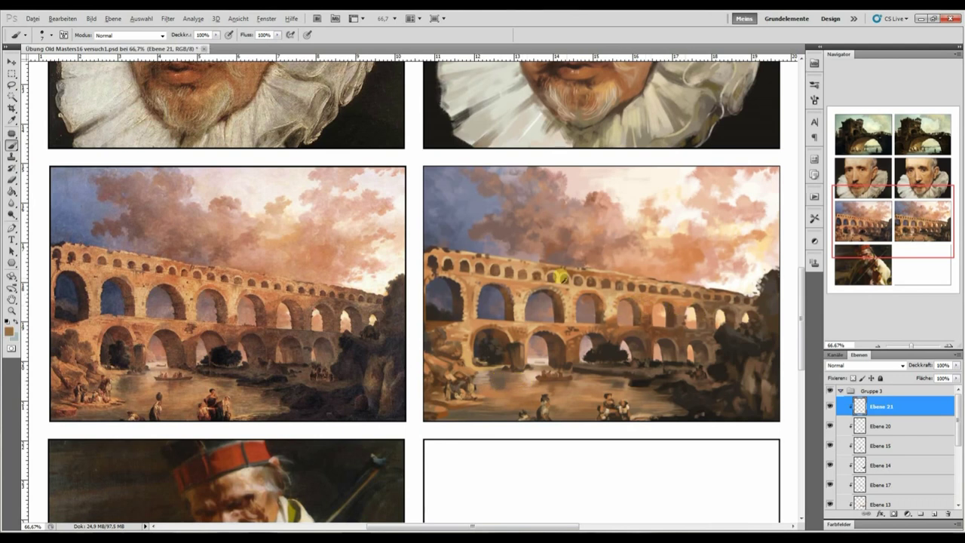
Sample light tan, warm orange and dark brown from the bridge and stroke over the arches.
key(i)
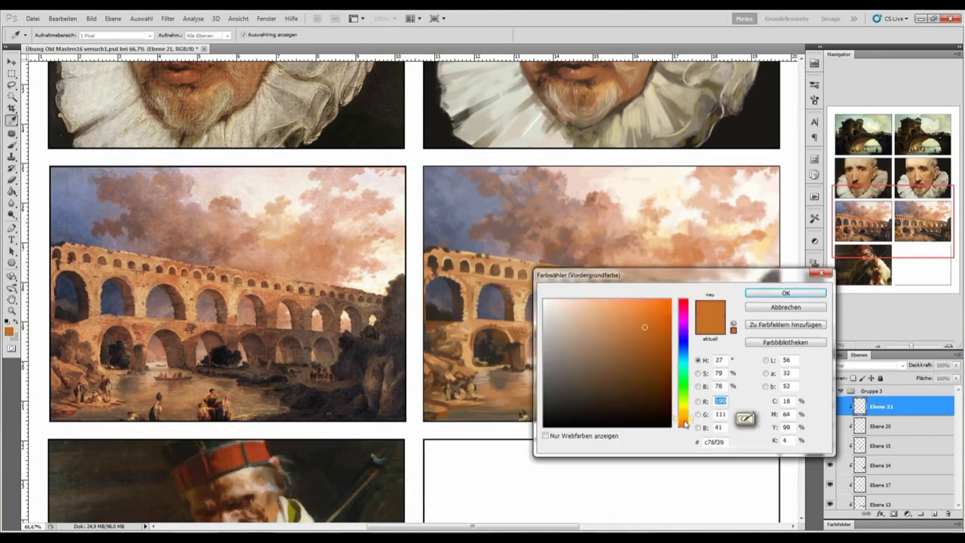
key(Return)
key(b)
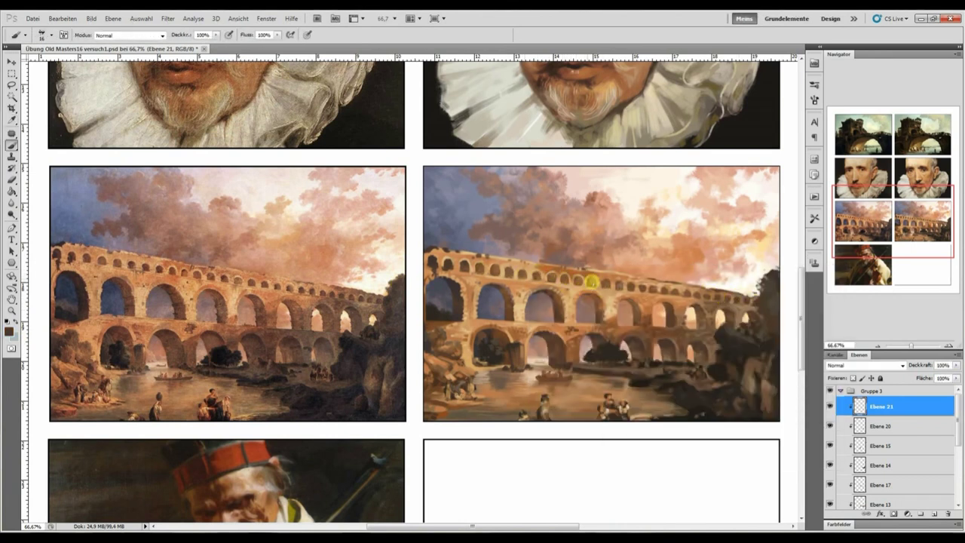
alt+click(711, 279)
drag(550, 270, 610, 293)
key(c)
key(Return)
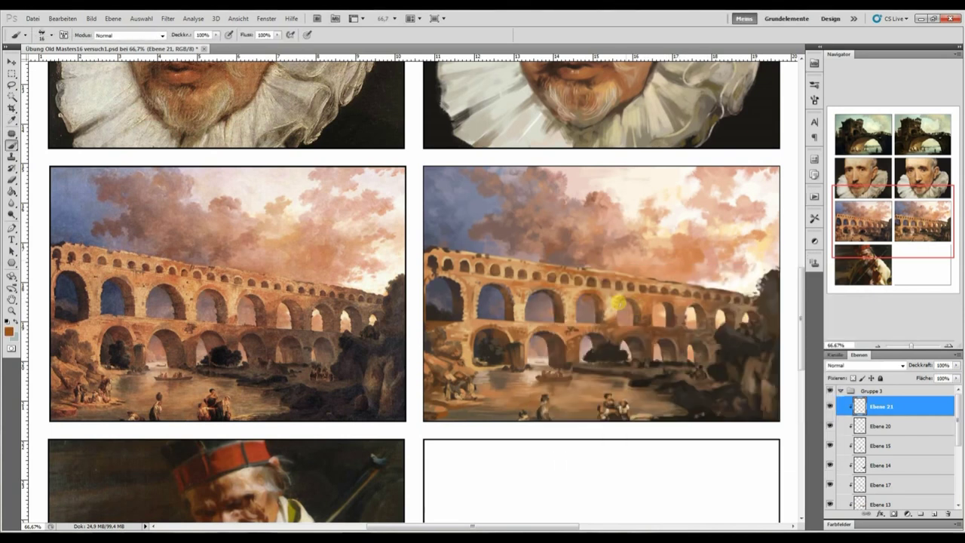
alt+click(574, 347)
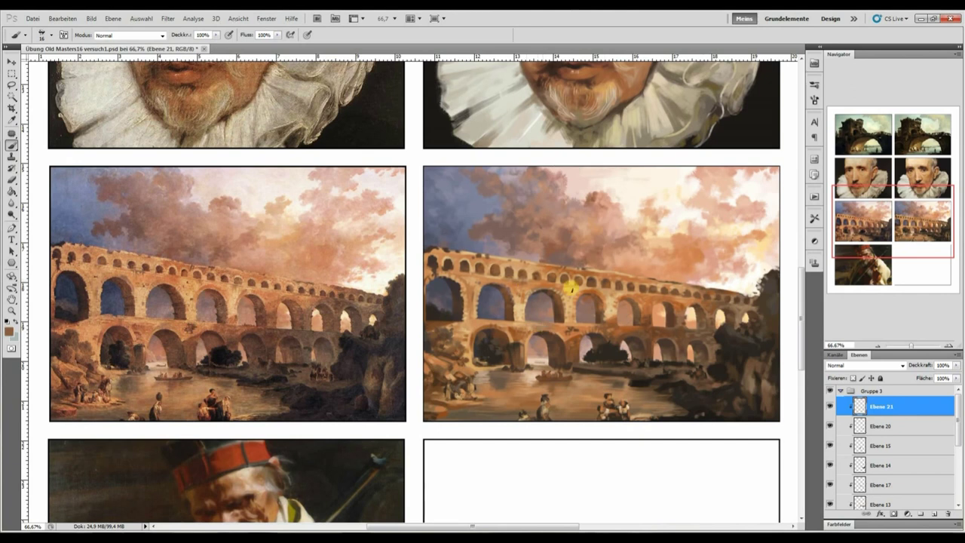
alt+click(653, 344)
Switch to a 10-pixel brush and paint pale figures near the lower-left shore in peach and brown.
click(41, 34)
double_click(60, 292)
alt+click(590, 326)
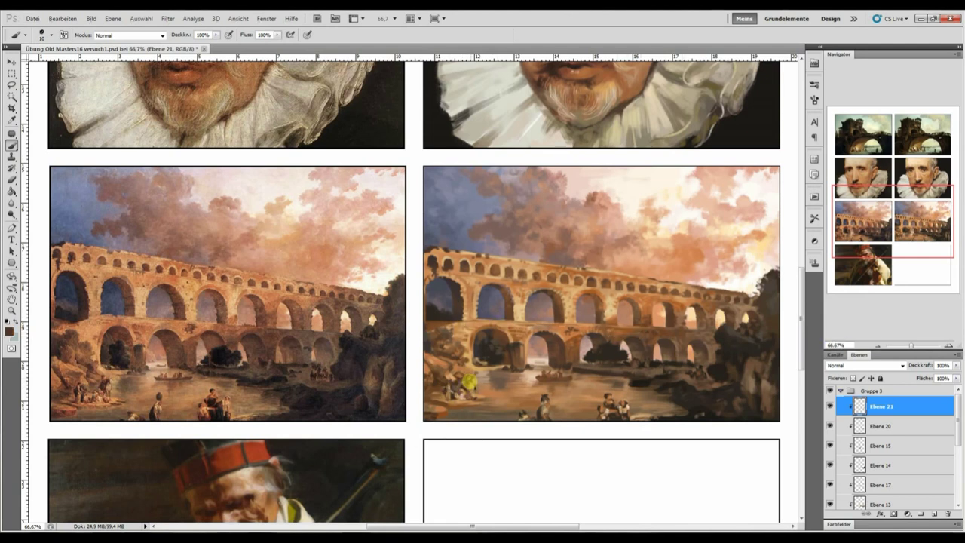
alt+click(469, 371)
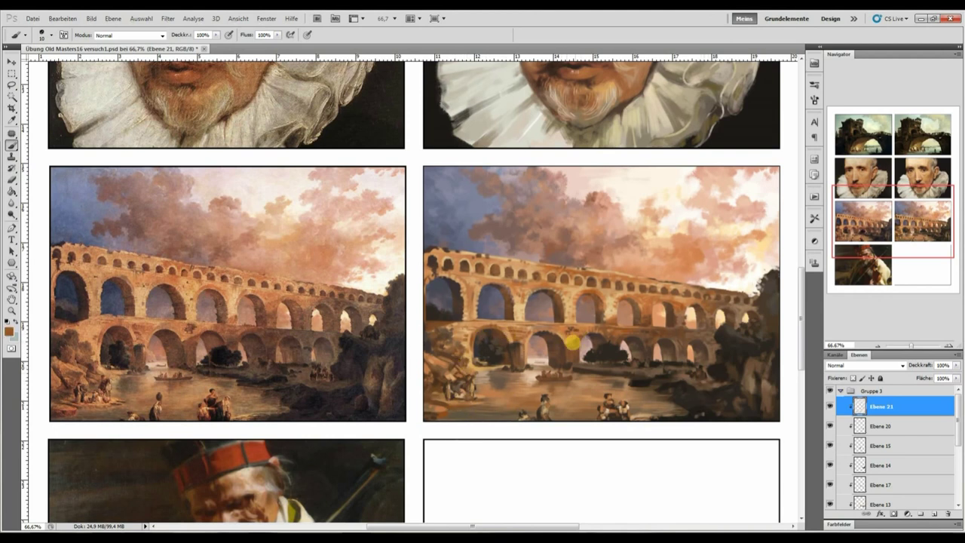
alt+click(646, 372)
click(882, 413)
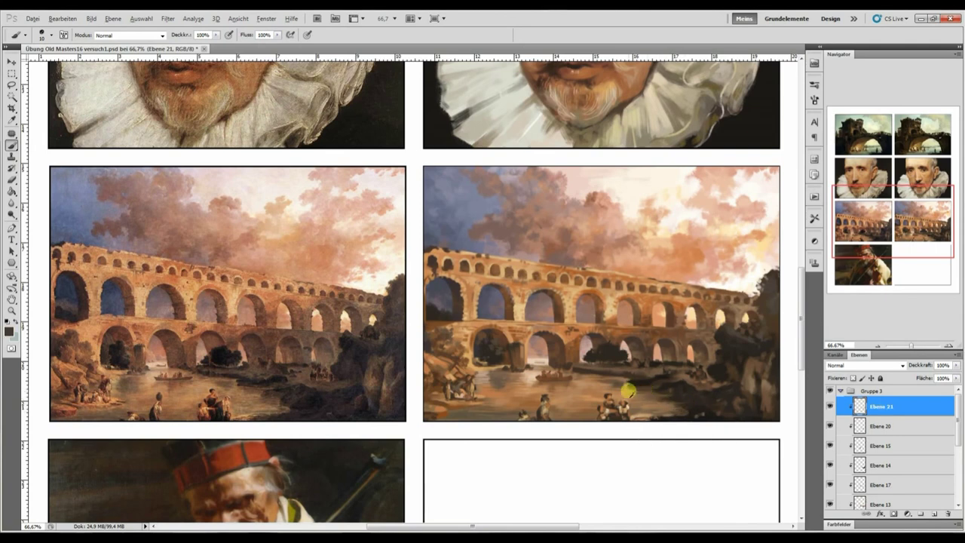